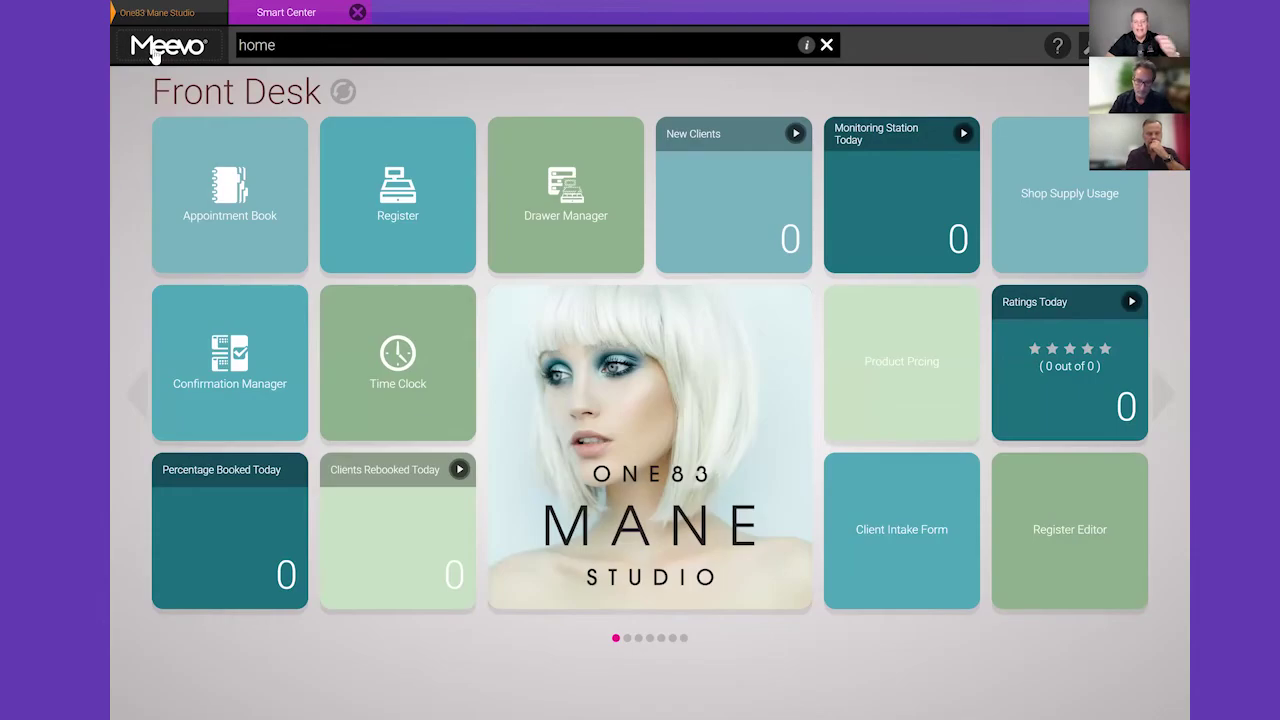
# Open the MA225 Sales Statistics report from the Analytical reports
pyautogui.rightClick(240, 463)
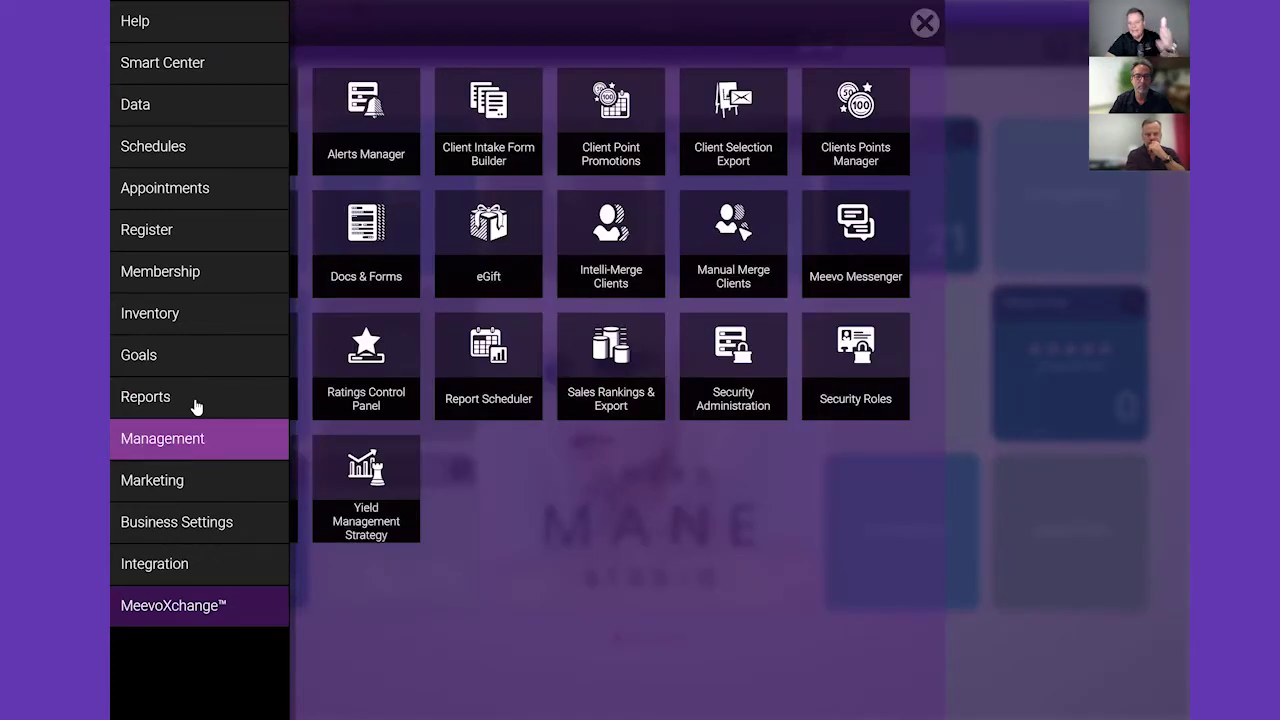
pyautogui.click(197, 406)
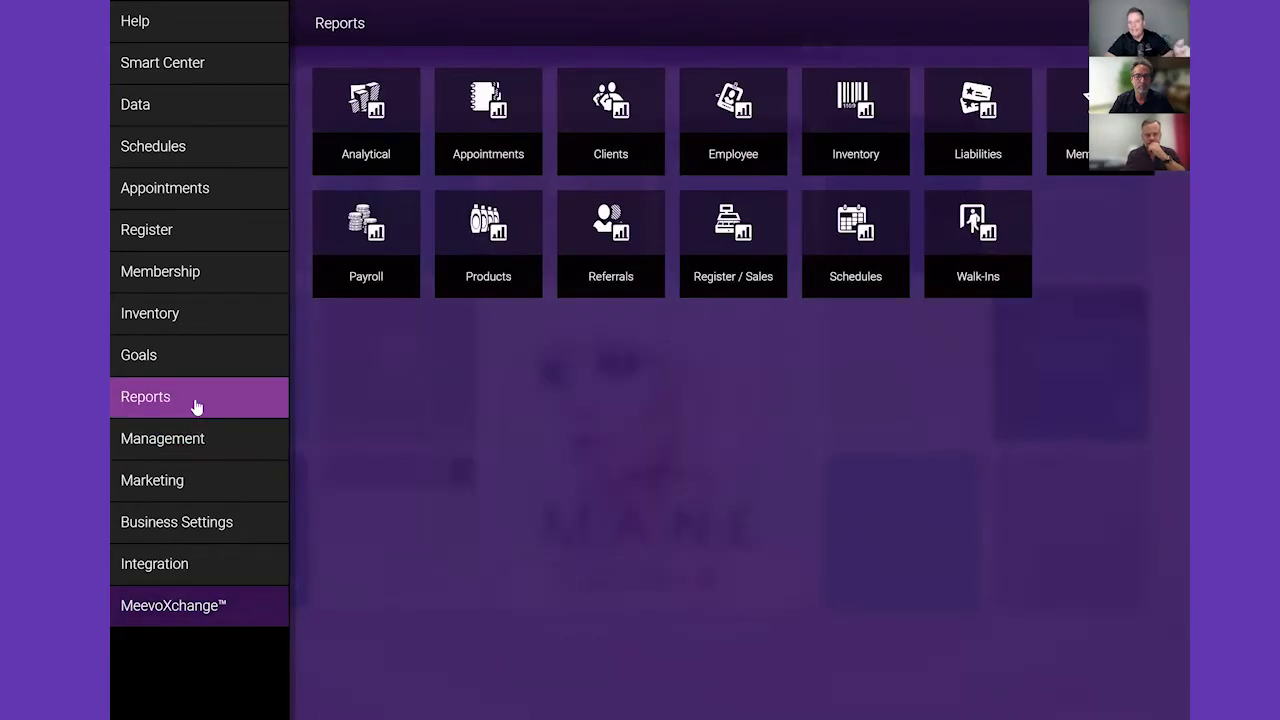
pyautogui.click(363, 132)
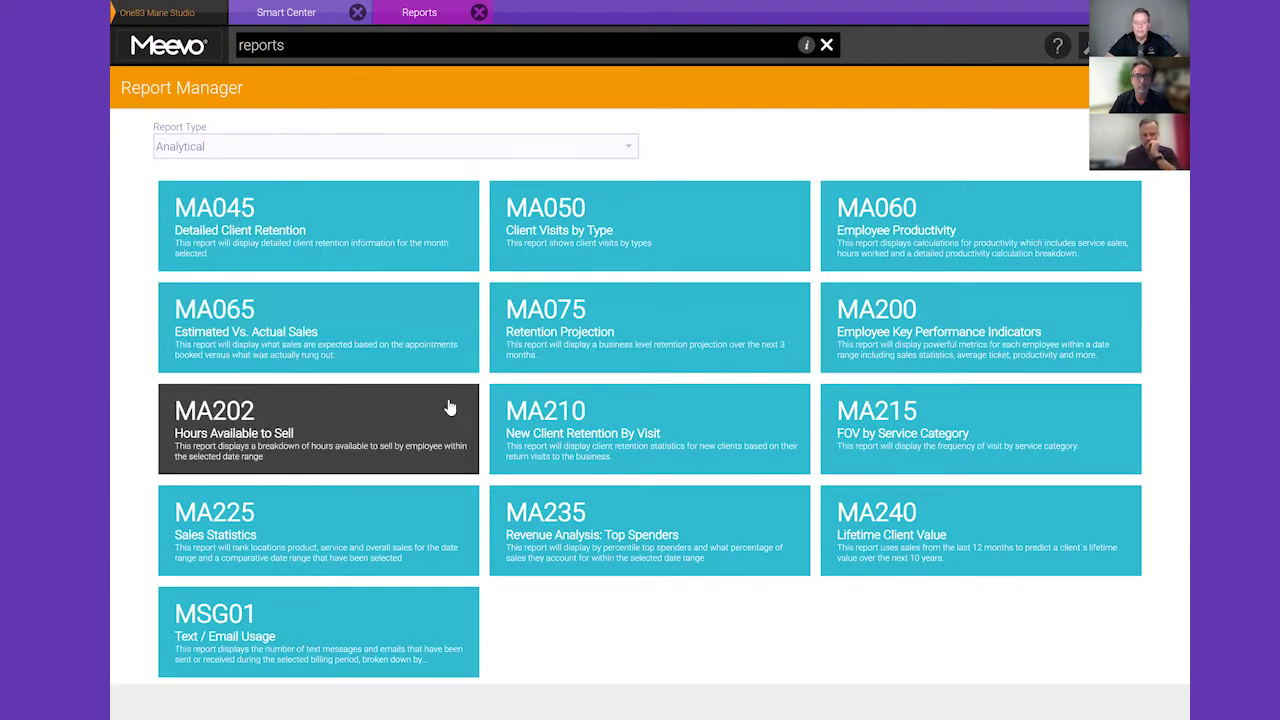
pyautogui.click(411, 520)
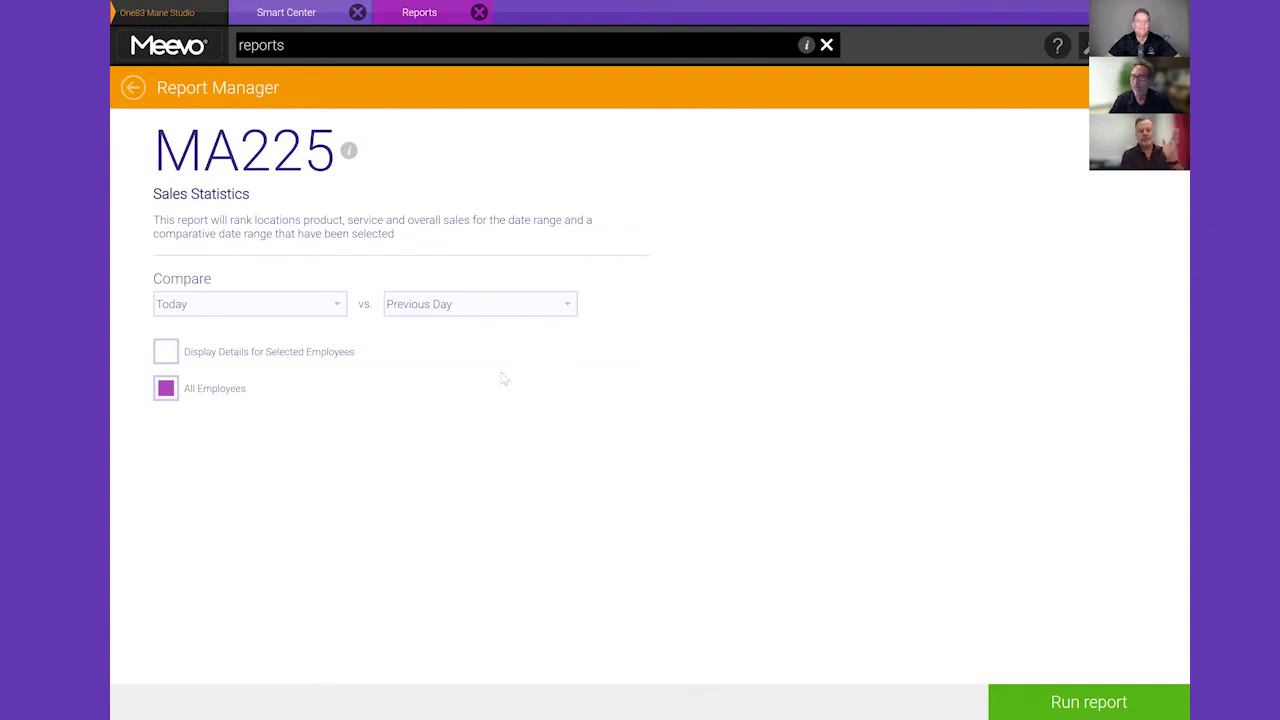
pyautogui.click(335, 304)
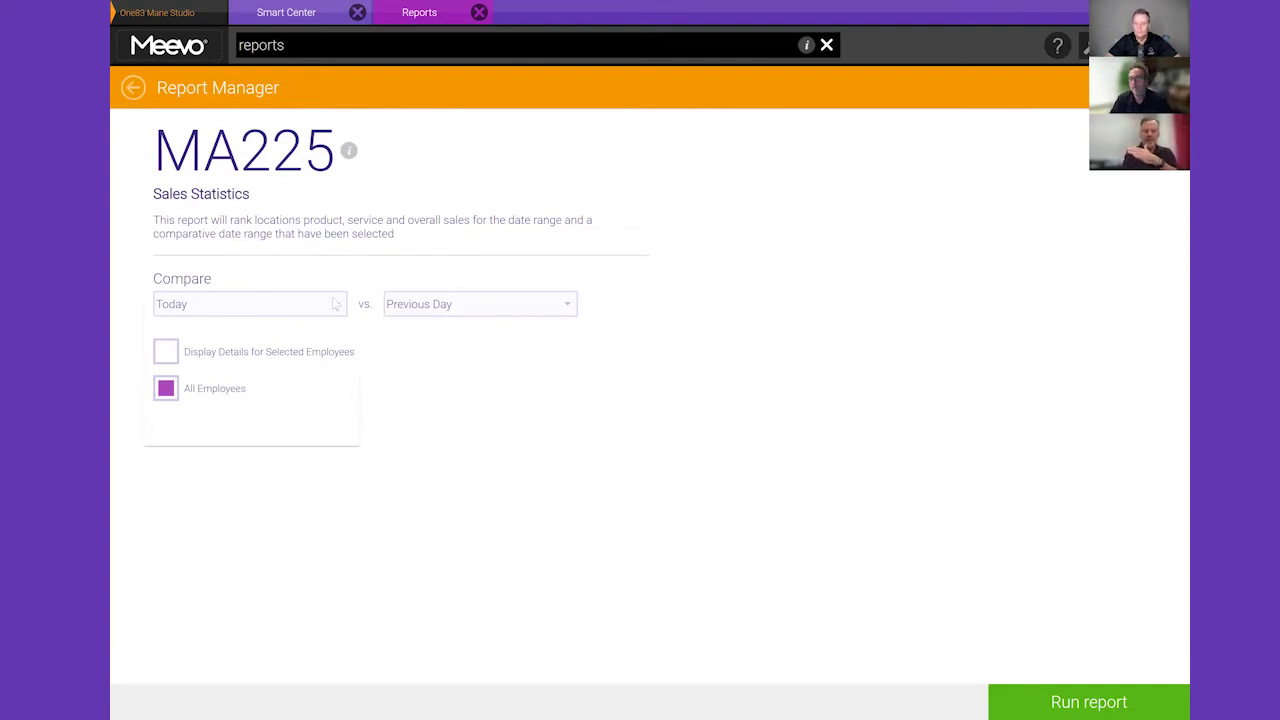
pyautogui.click(522, 306)
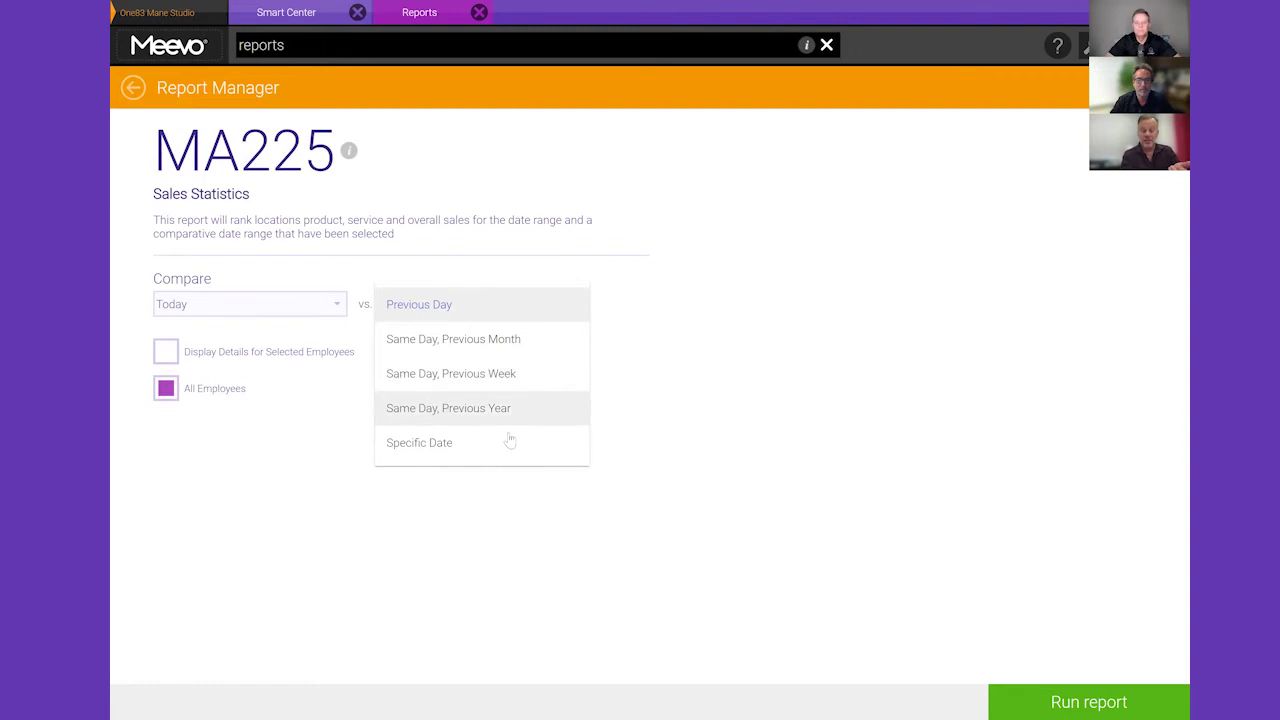
pyautogui.click(409, 284)
# Set the first comparison period of the Sales Statistics report to This Year
pyautogui.click(330, 305)
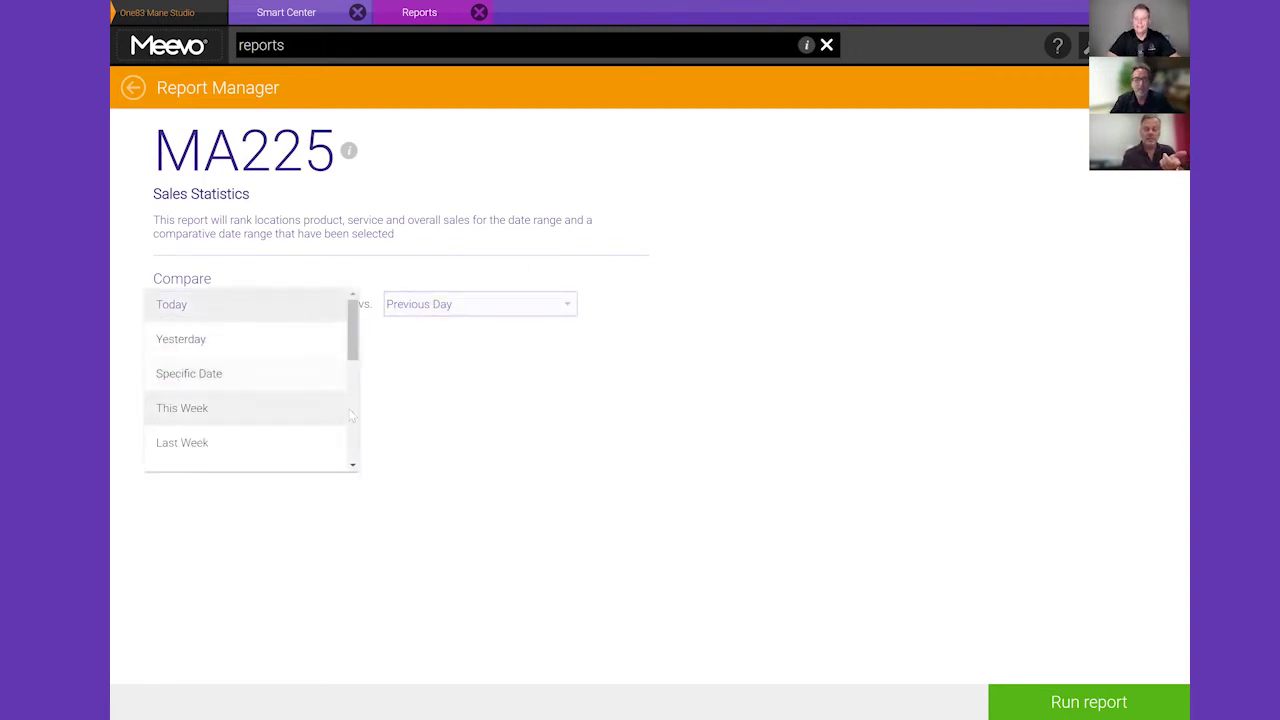
pyautogui.scroll(-3, 354, 414)
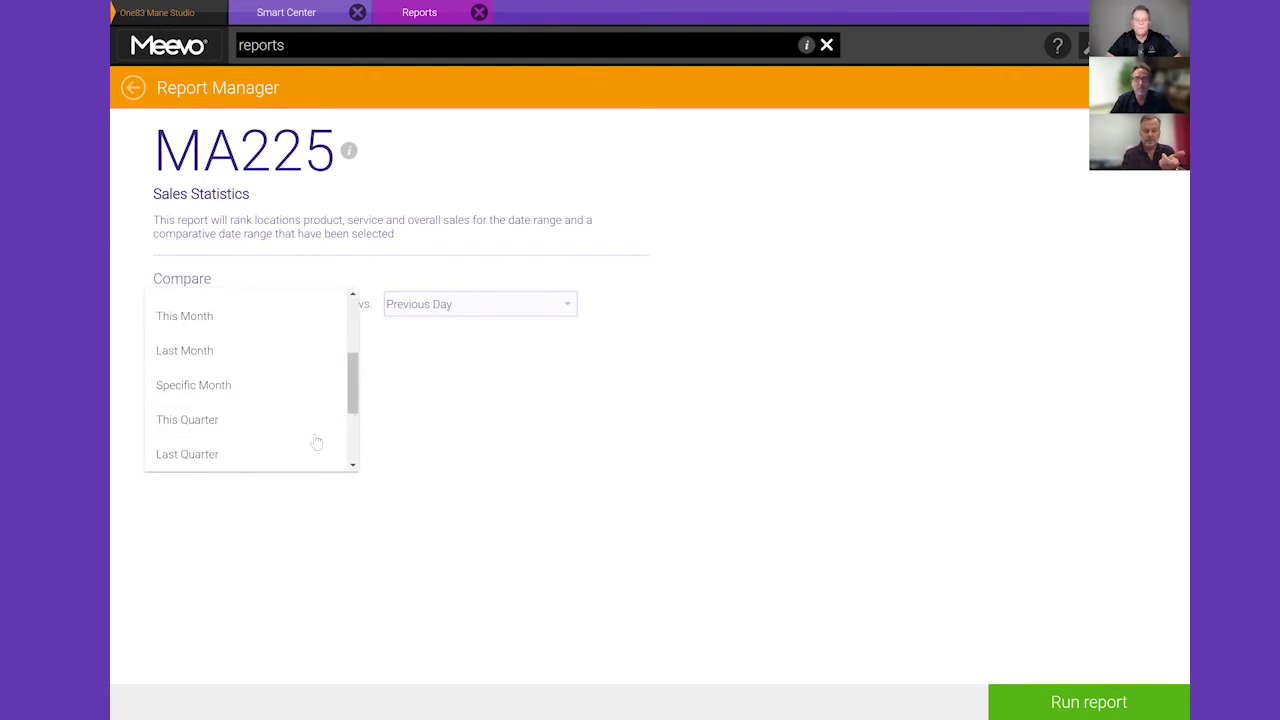
pyautogui.scroll(-3, 357, 436)
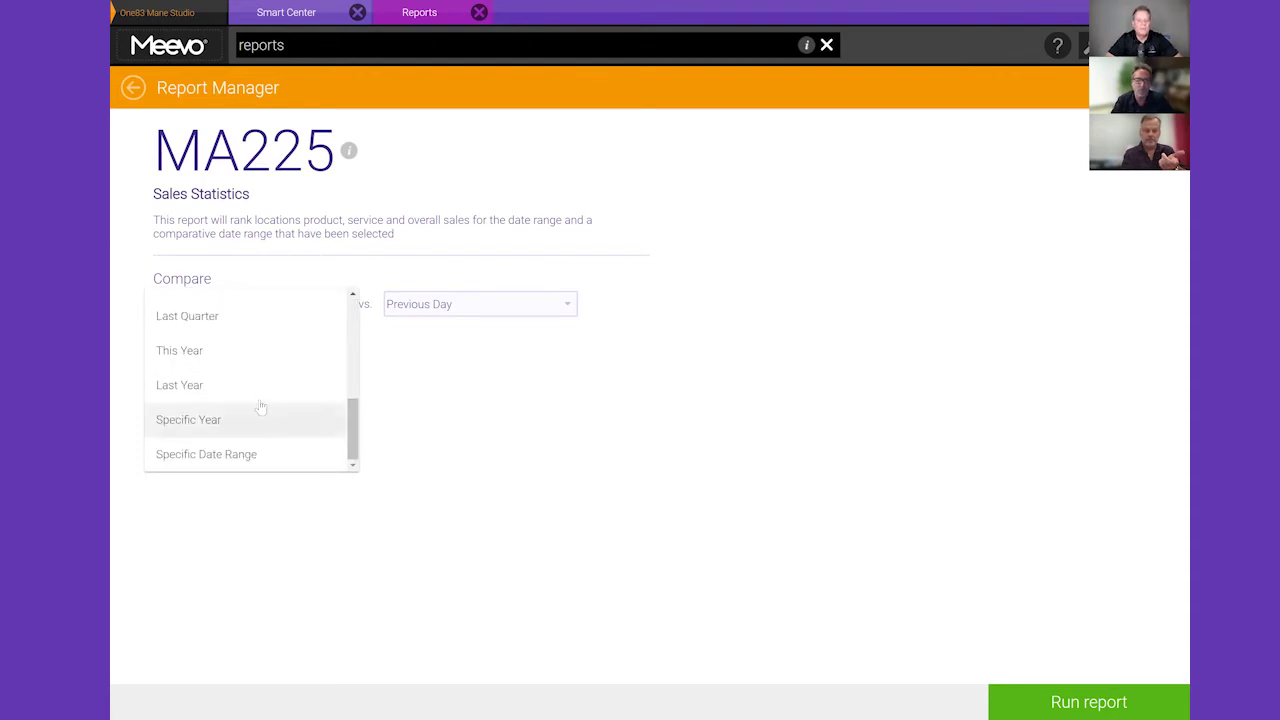
pyautogui.click(246, 351)
# Set the comparative period to Specific Year 2019 and run the Sales Statistics report
pyautogui.click(480, 312)
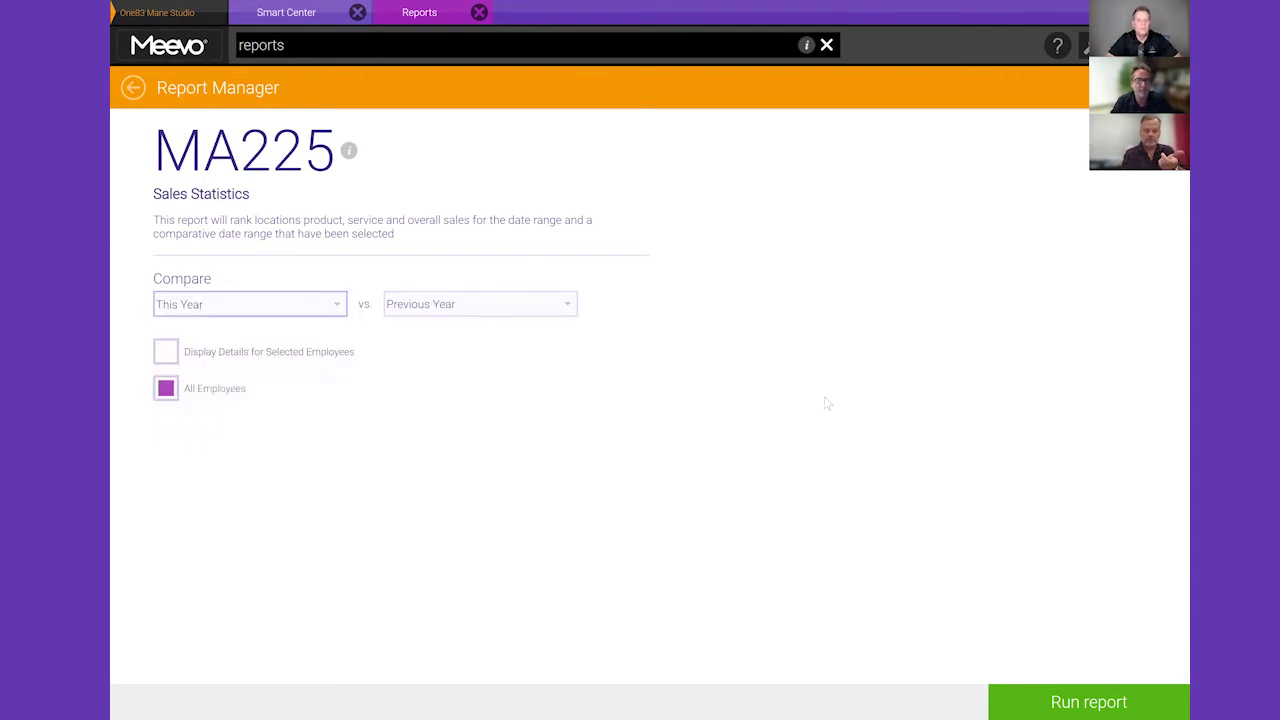
pyautogui.press('Down')
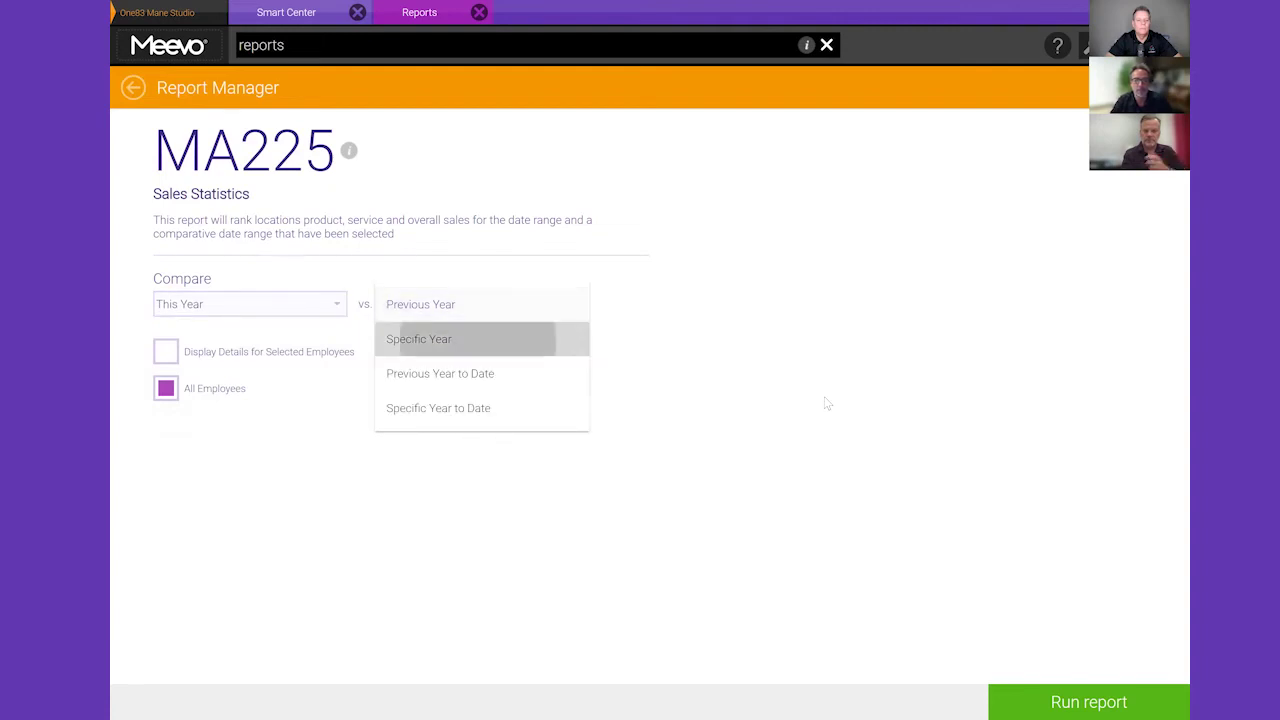
pyautogui.press('Return')
pyautogui.press('Tab')
pyautogui.press('space')
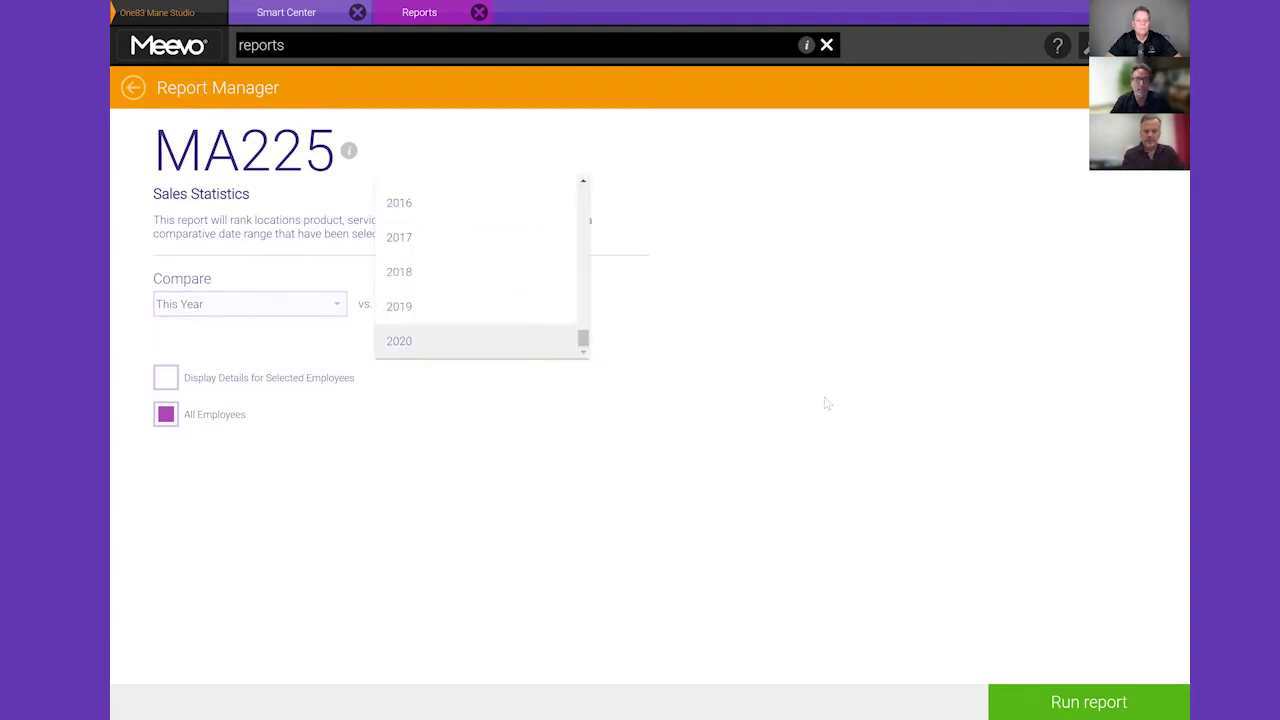
pyautogui.press('Up')
pyautogui.press('Return')
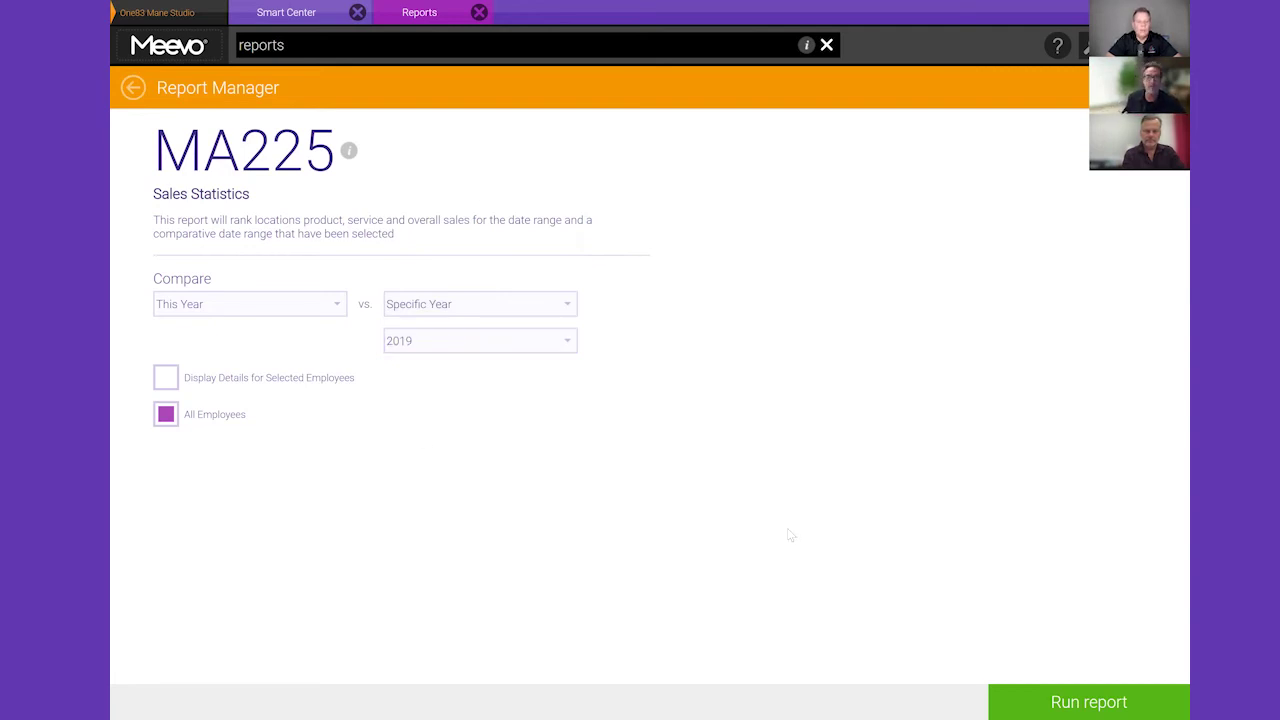
pyautogui.click(1069, 690)
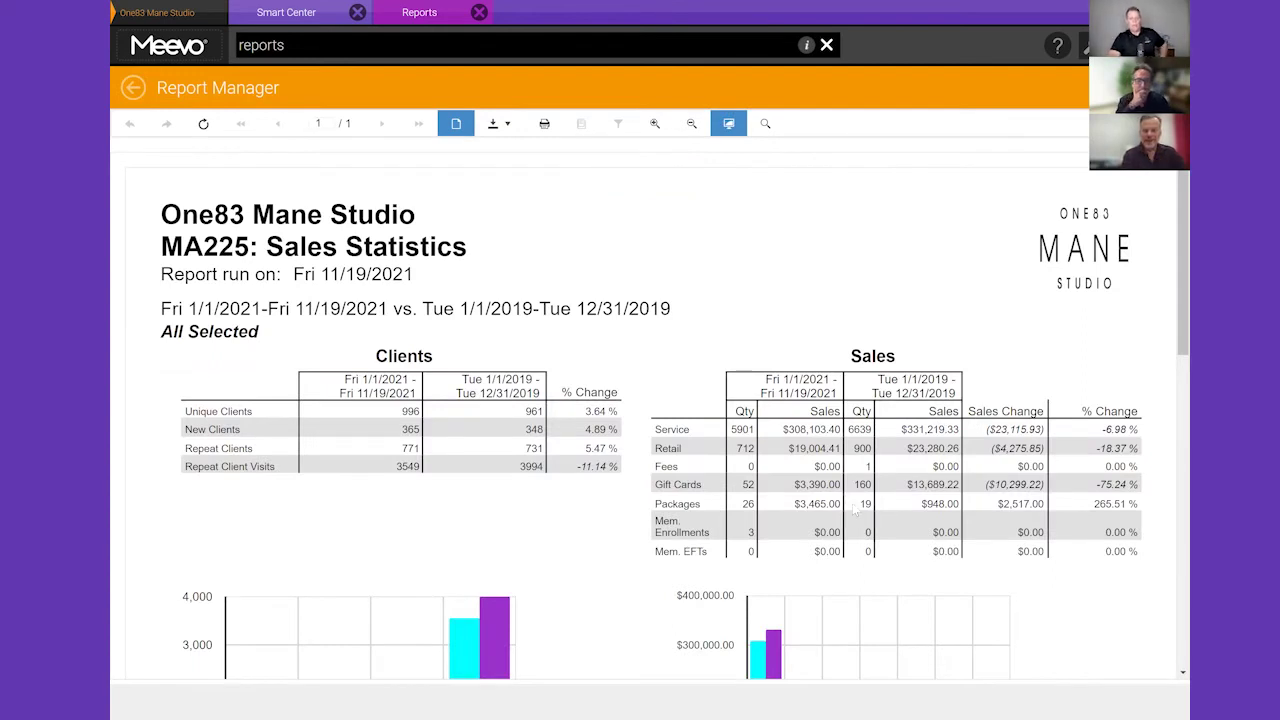
# Examine the report's client, sales, averages and refunds tables and charts for 2021 versus 2019
pyautogui.scroll(-2, 724, 444)
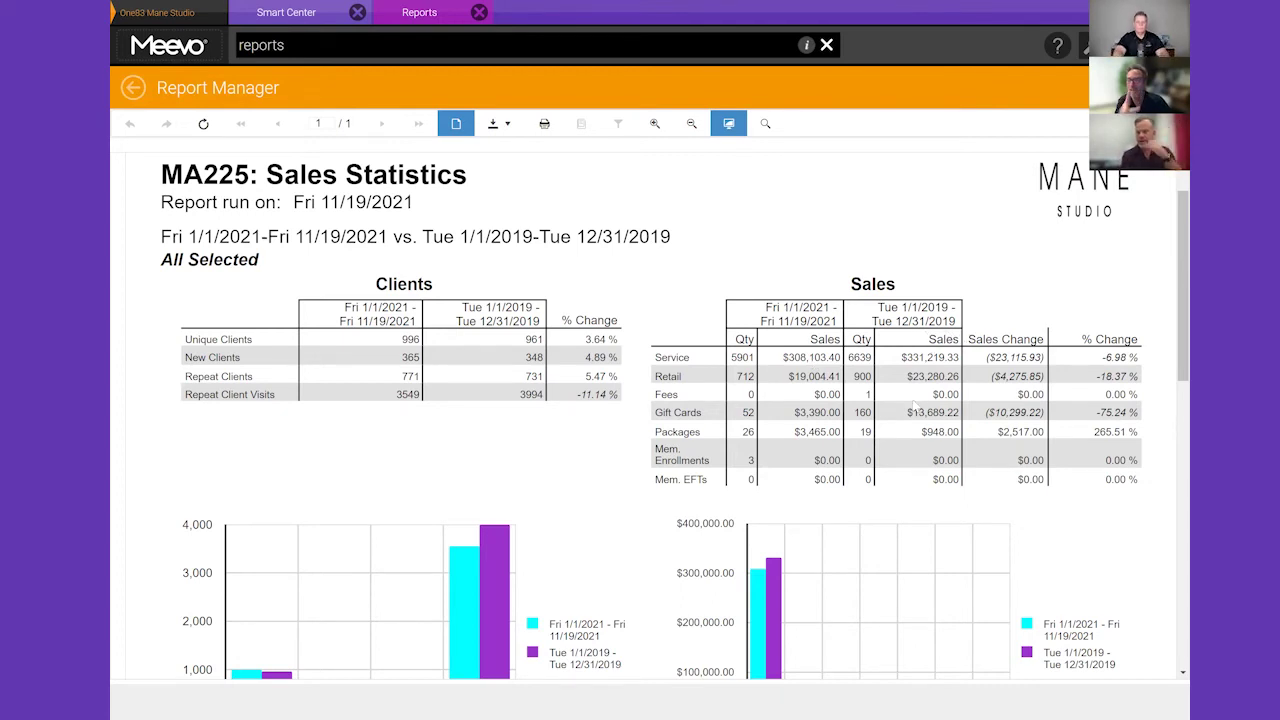
pyautogui.scroll(-3, 914, 405)
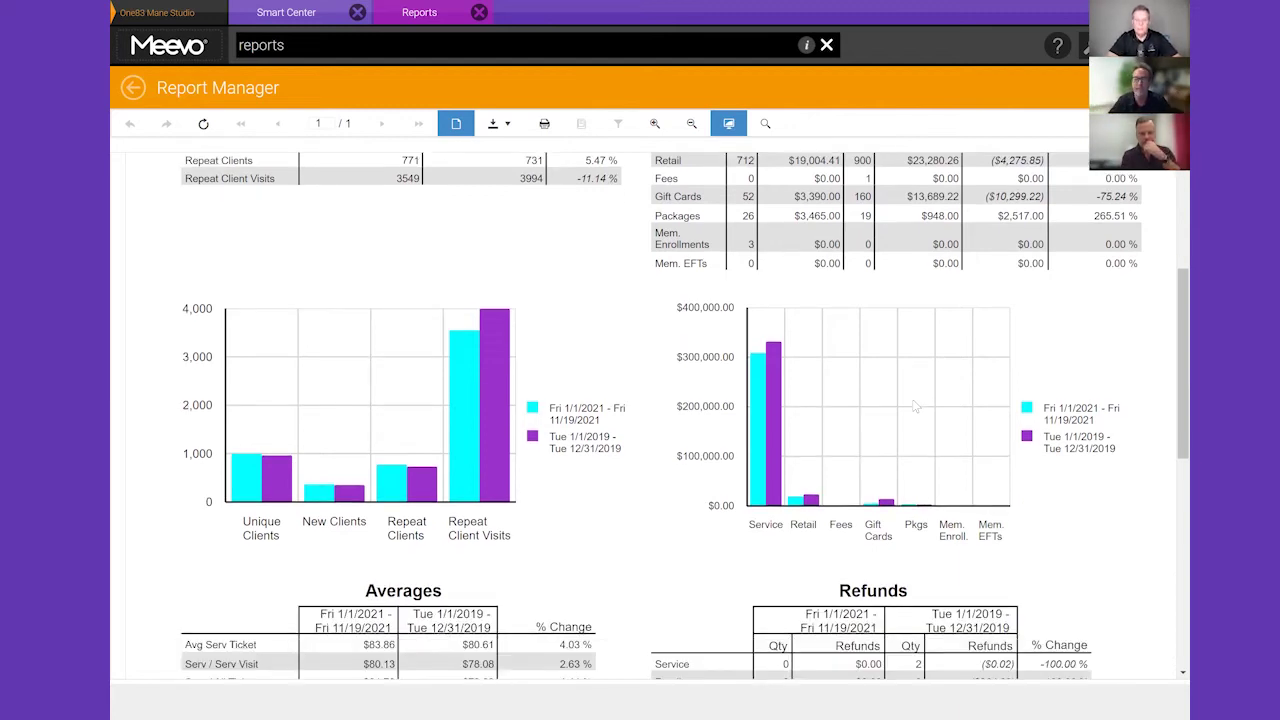
pyautogui.scroll(-3, 914, 405)
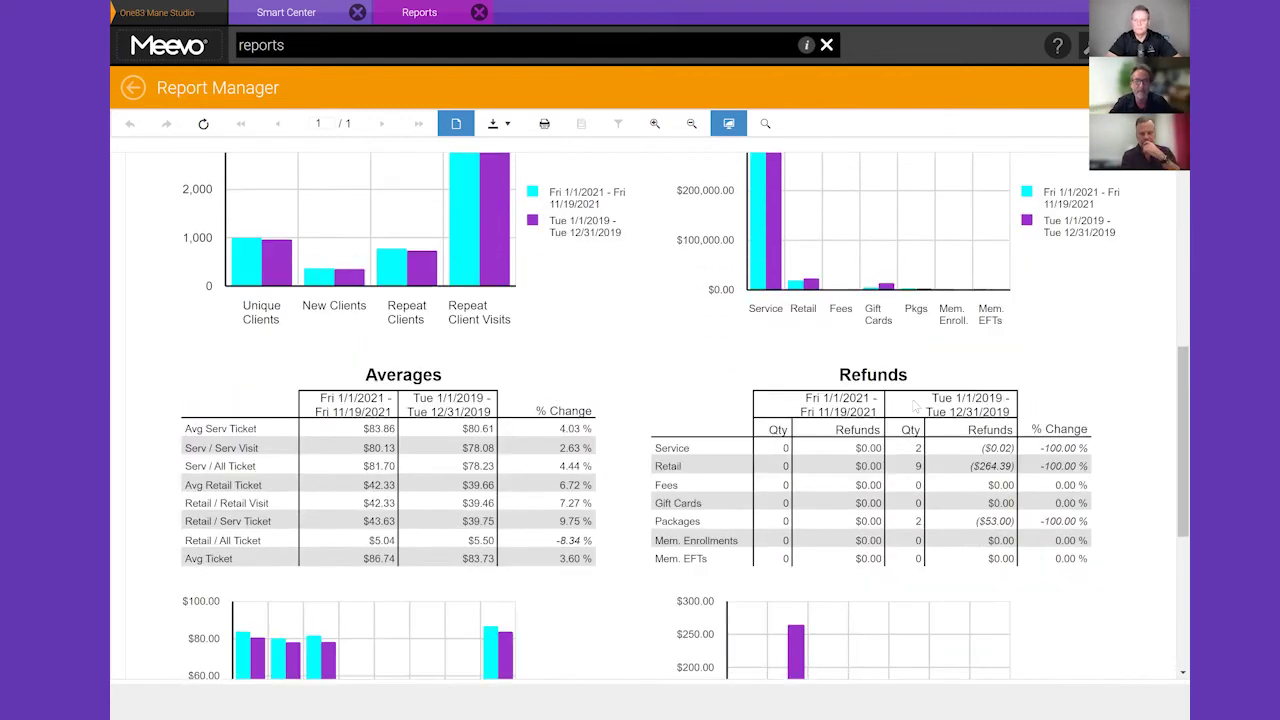
pyautogui.scroll(2, 914, 405)
pyautogui.scroll(-2, 914, 405)
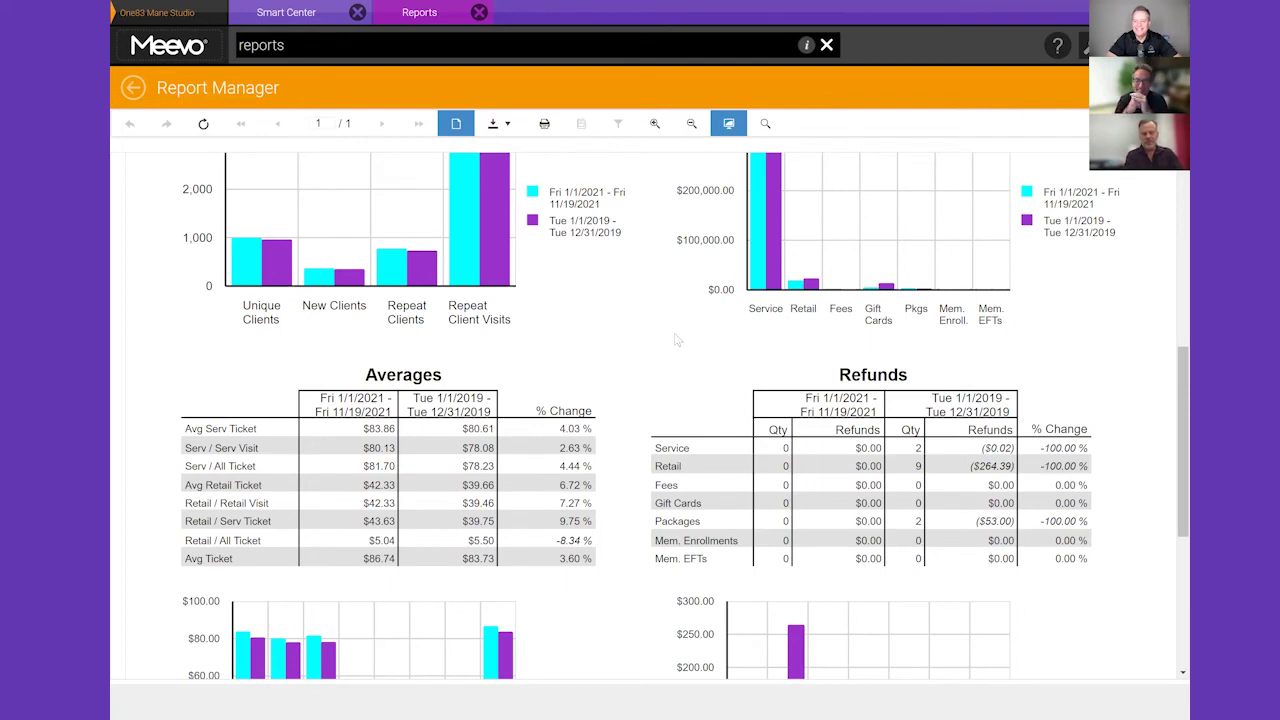
pyautogui.scroll(6, 676, 340)
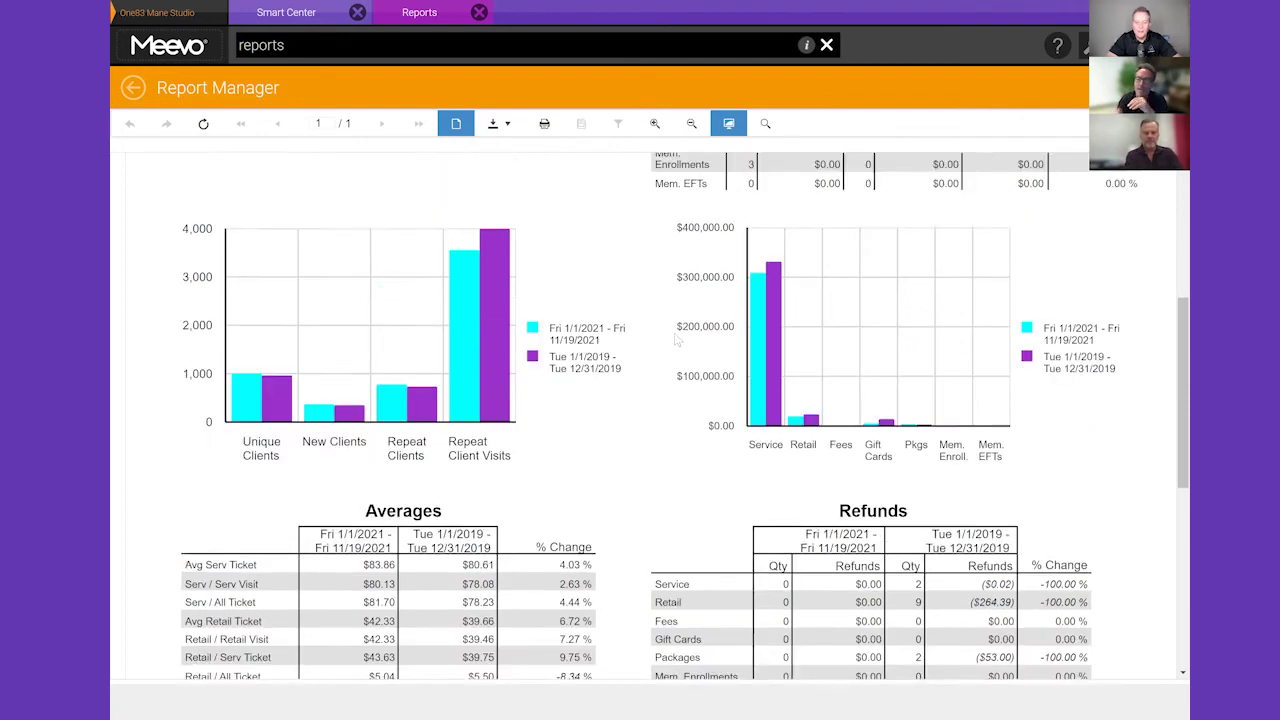
pyautogui.scroll(-1, 676, 340)
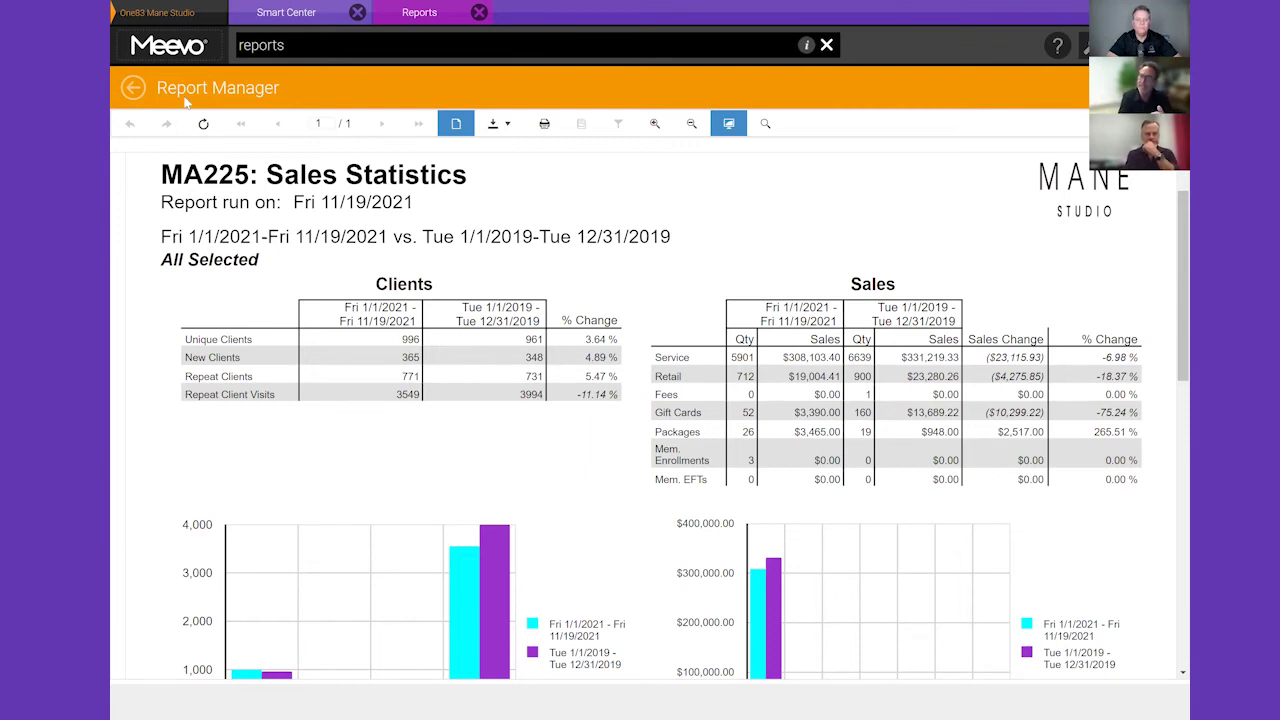
# Leave the Sales Statistics report and open the AQ070 Appointment Recall Listing from the Appointments report type
pyautogui.click(131, 89)
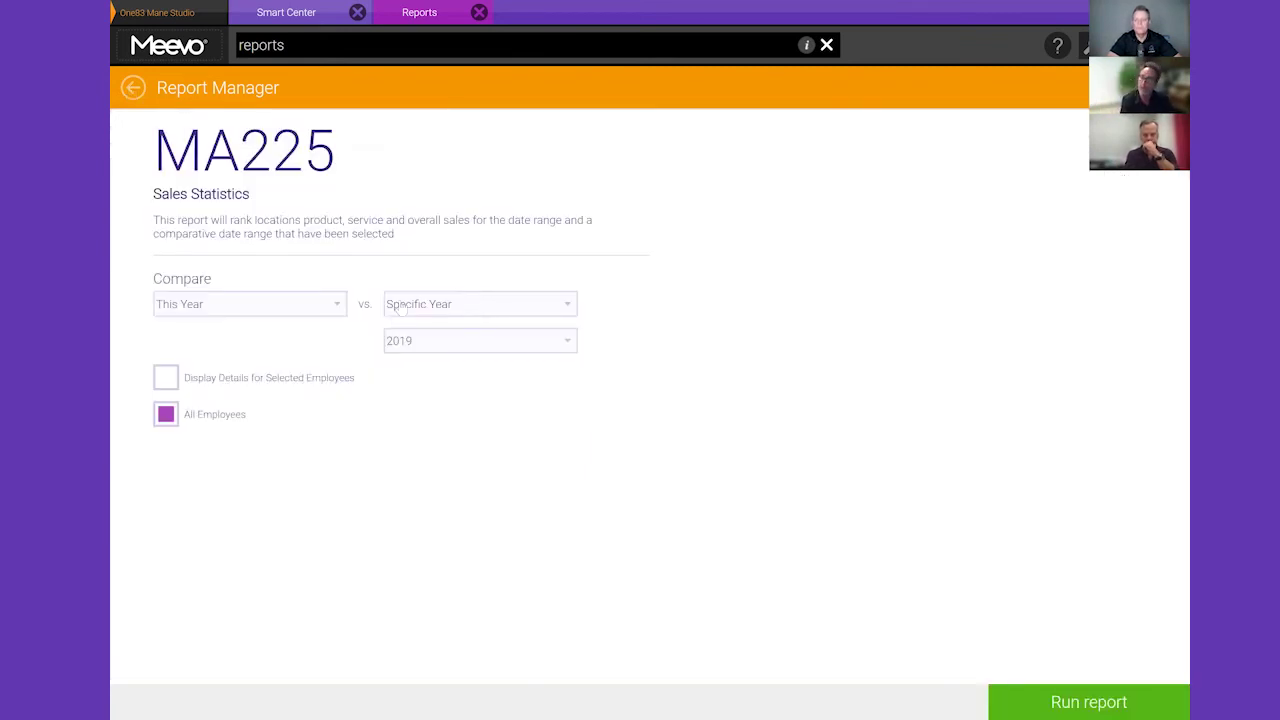
pyautogui.click(337, 308)
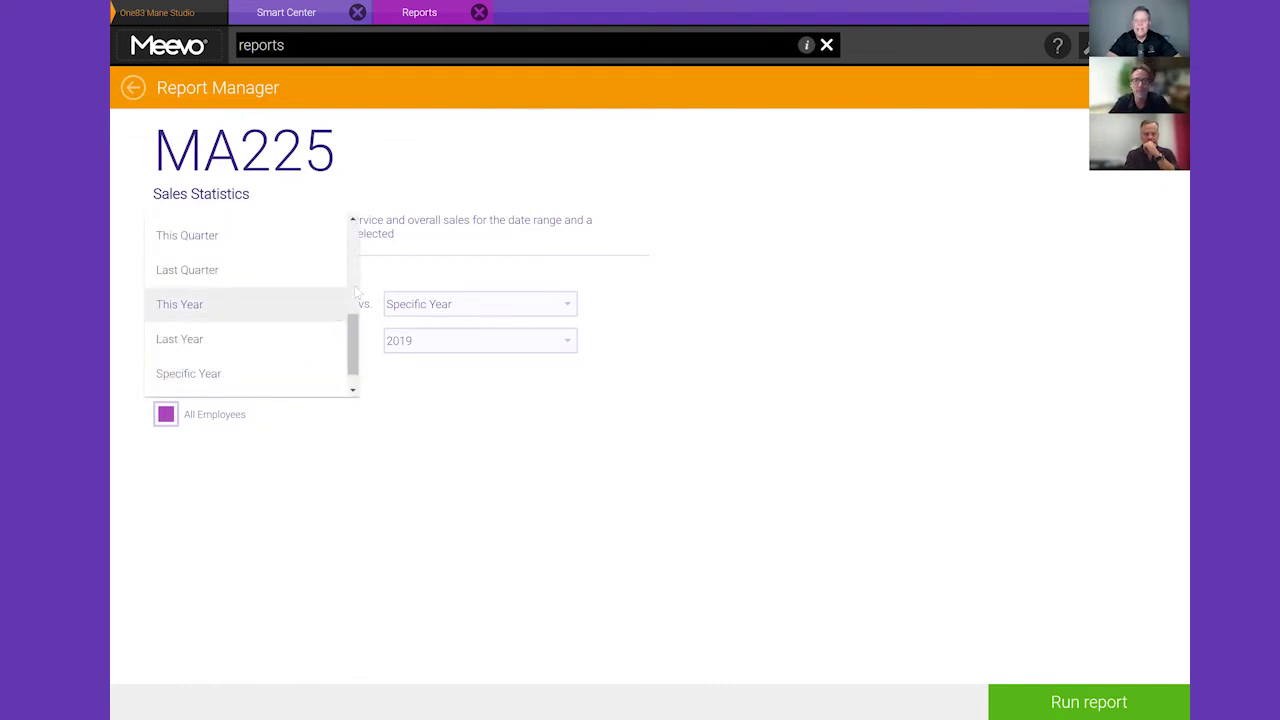
pyautogui.click(766, 303)
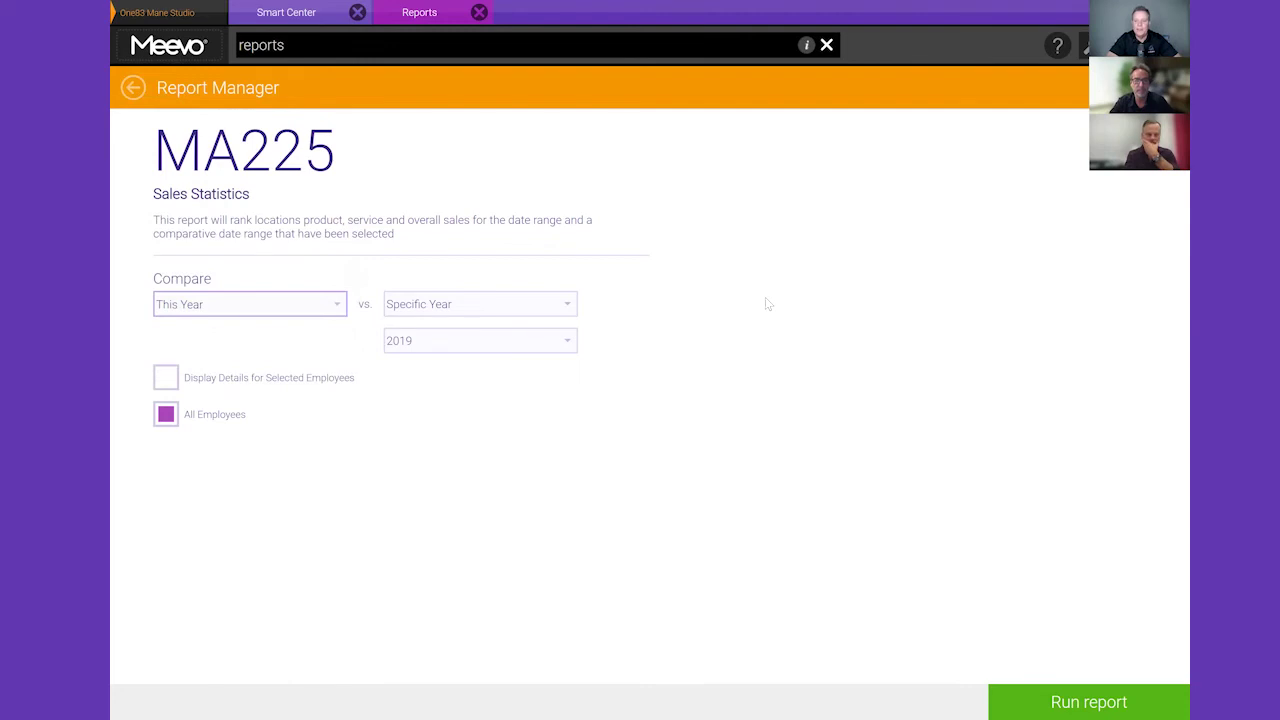
pyautogui.click(133, 88)
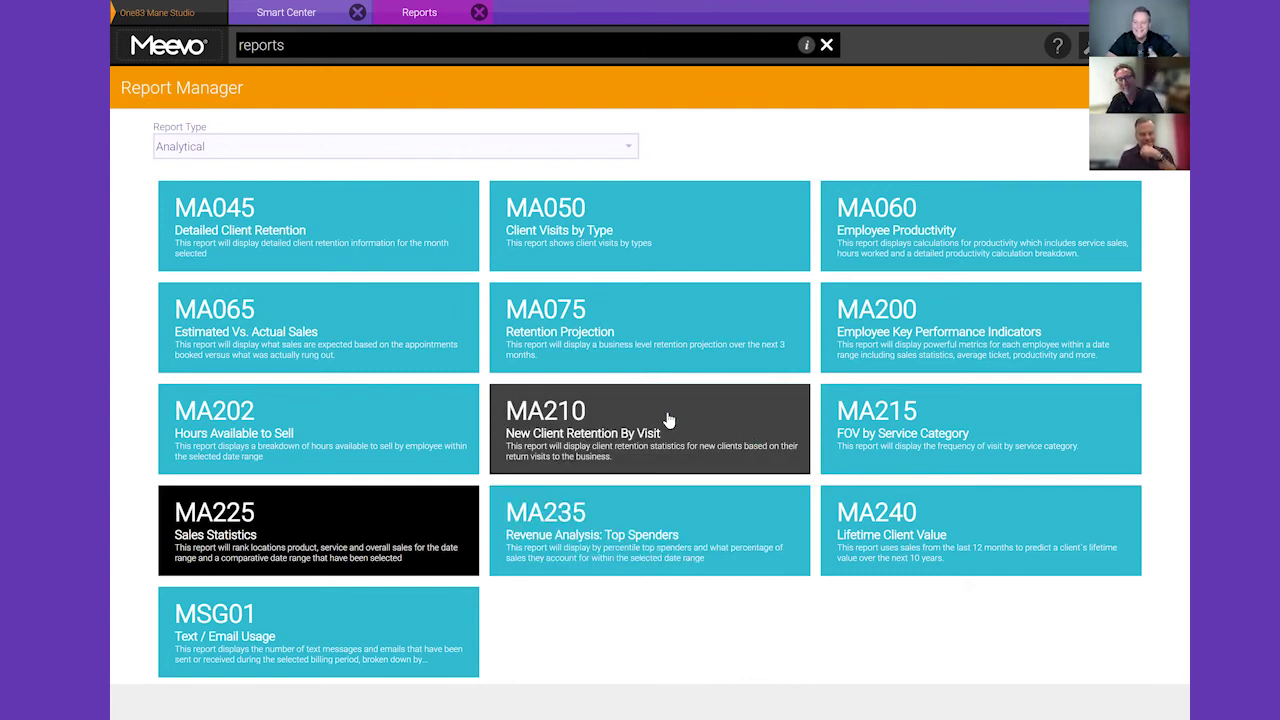
pyautogui.click(336, 148)
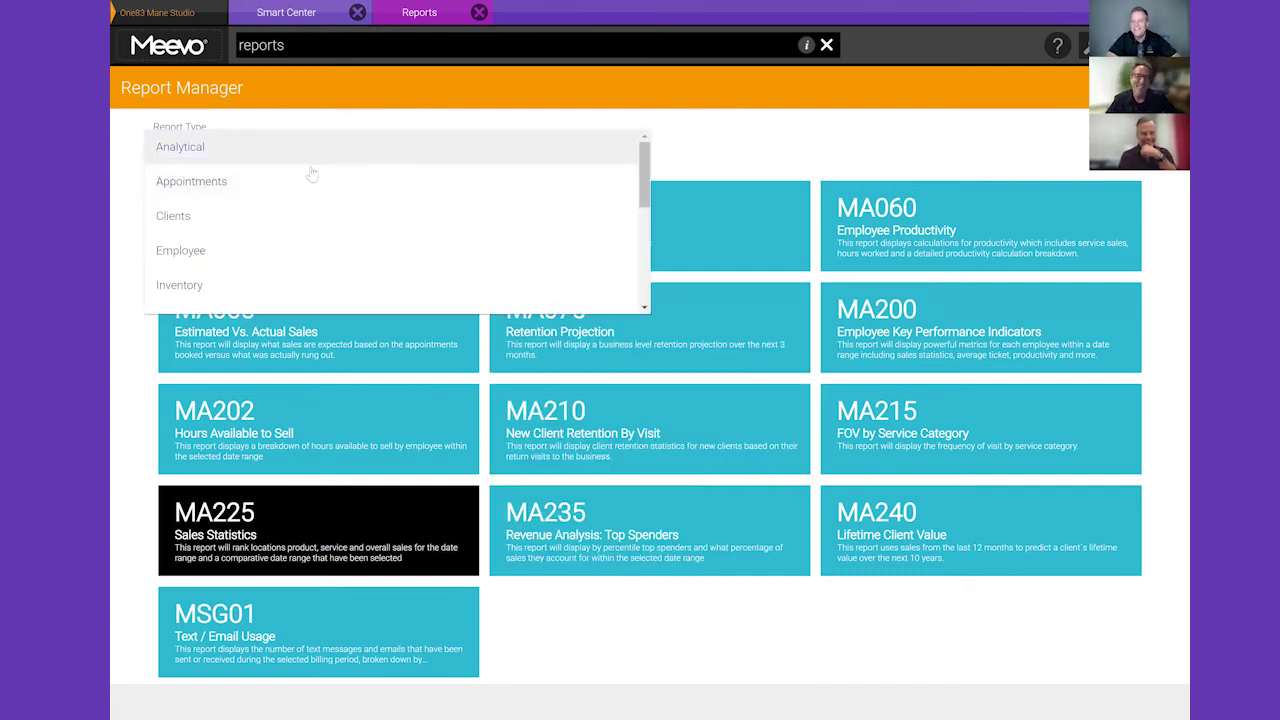
pyautogui.click(302, 180)
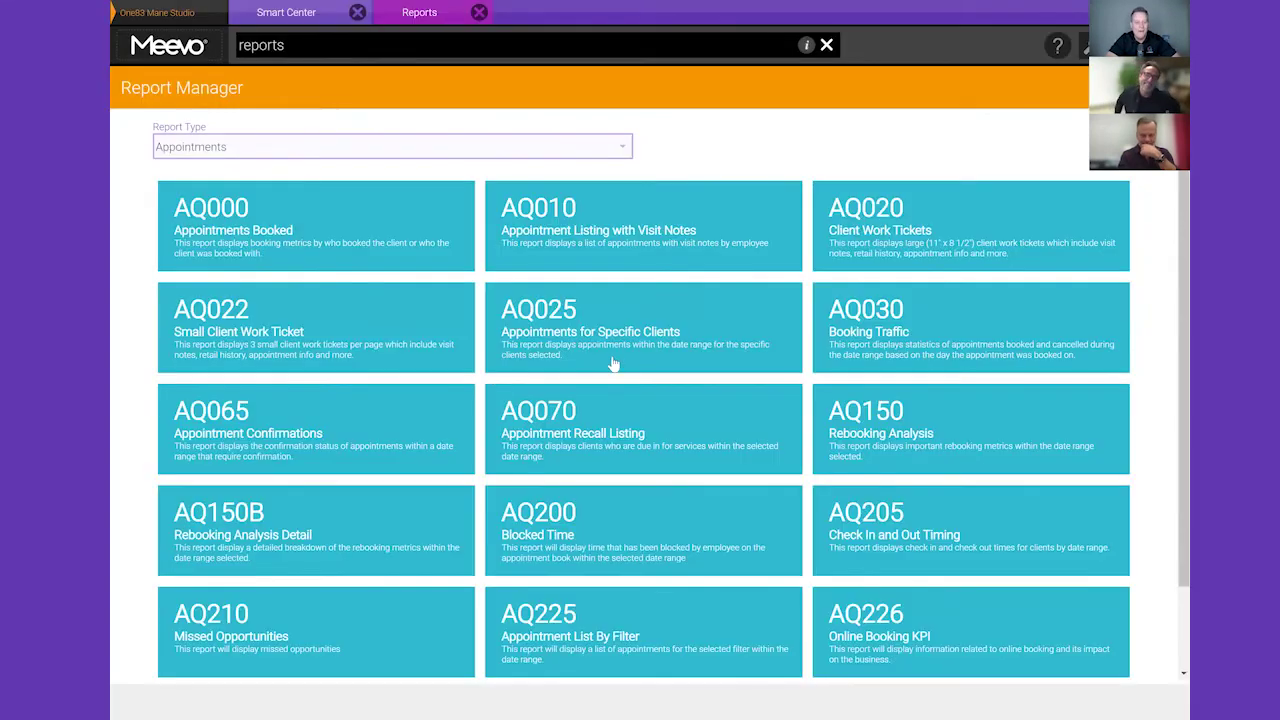
pyautogui.click(621, 425)
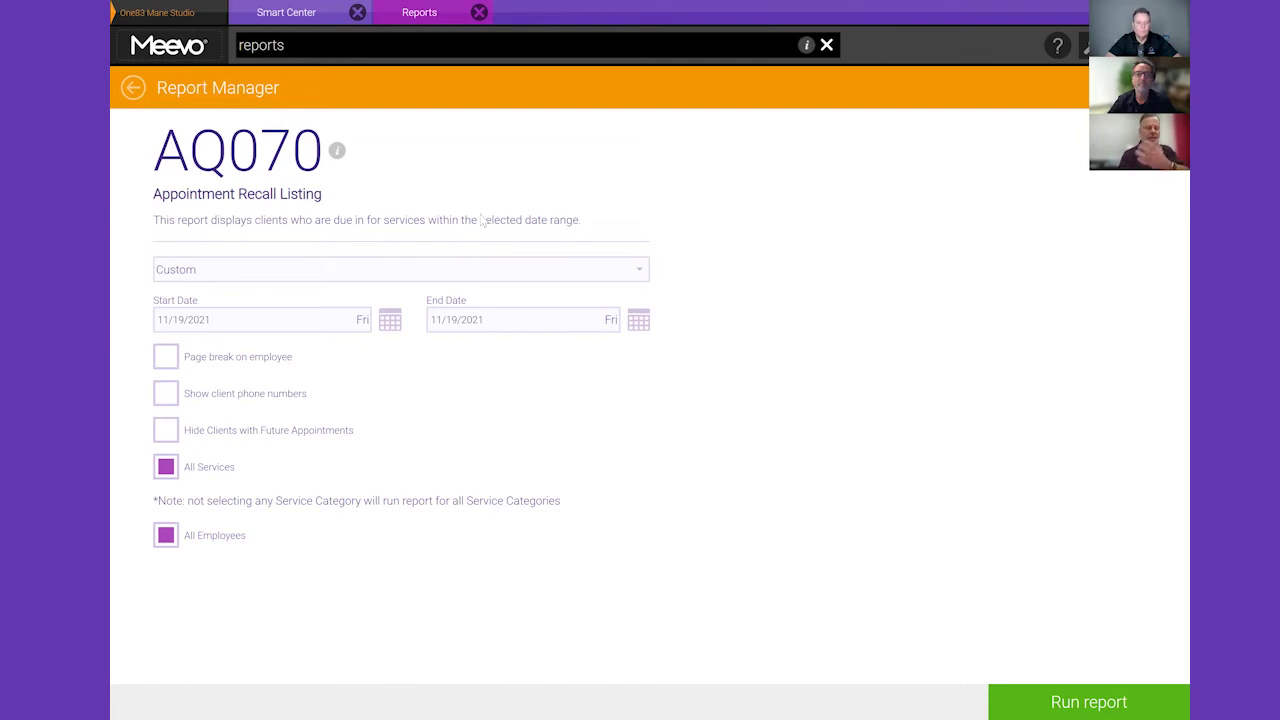
# Set the recall listing's date range to This Week and limit its services to the Color category
pyautogui.click(309, 278)
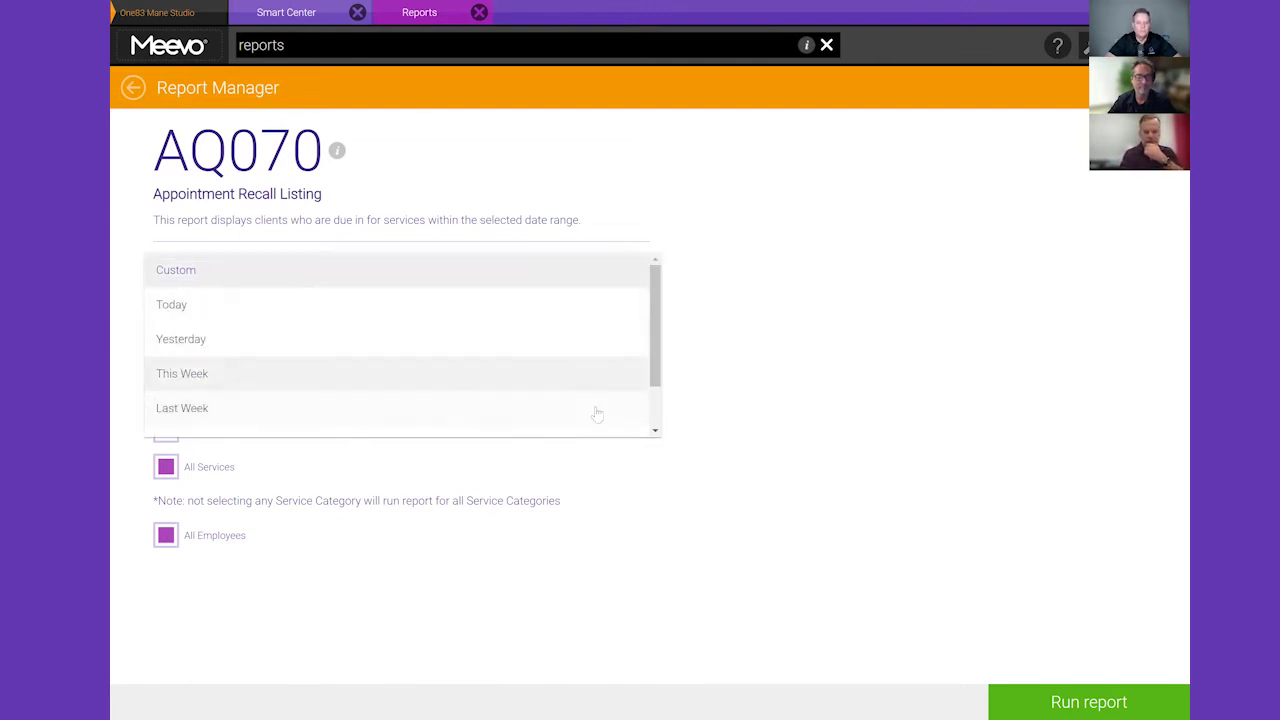
pyautogui.click(505, 385)
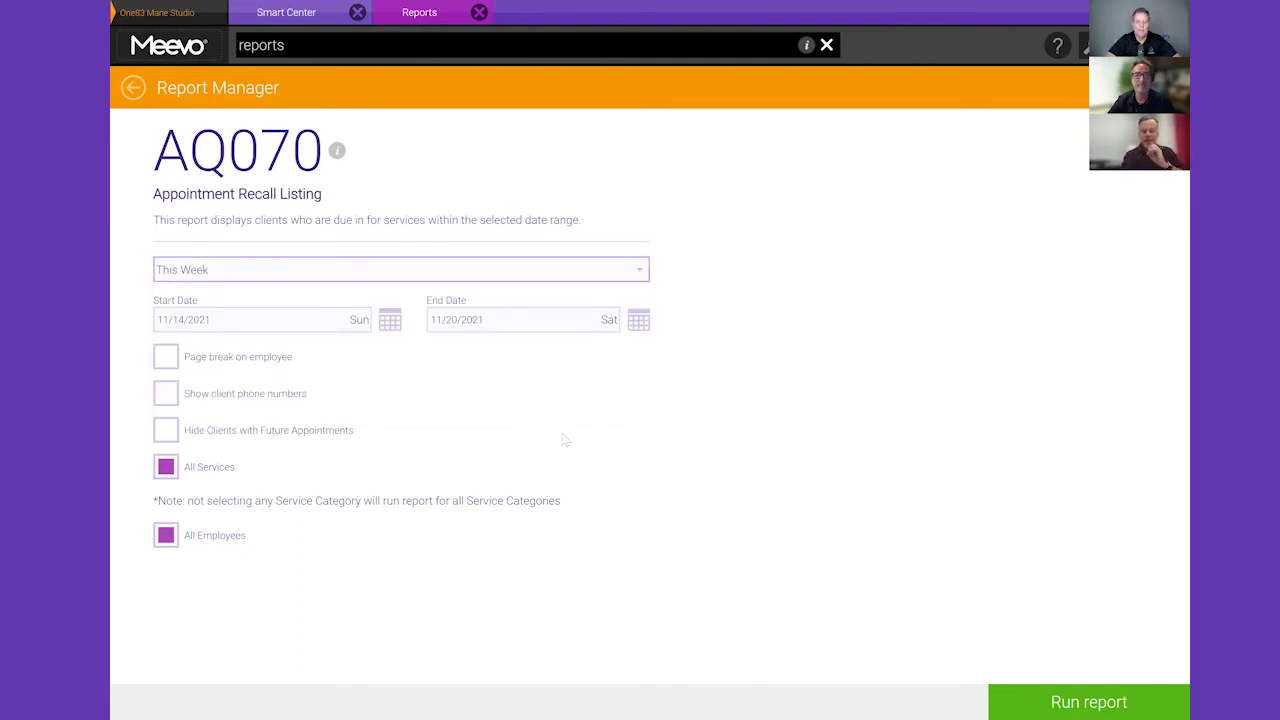
pyautogui.click(168, 470)
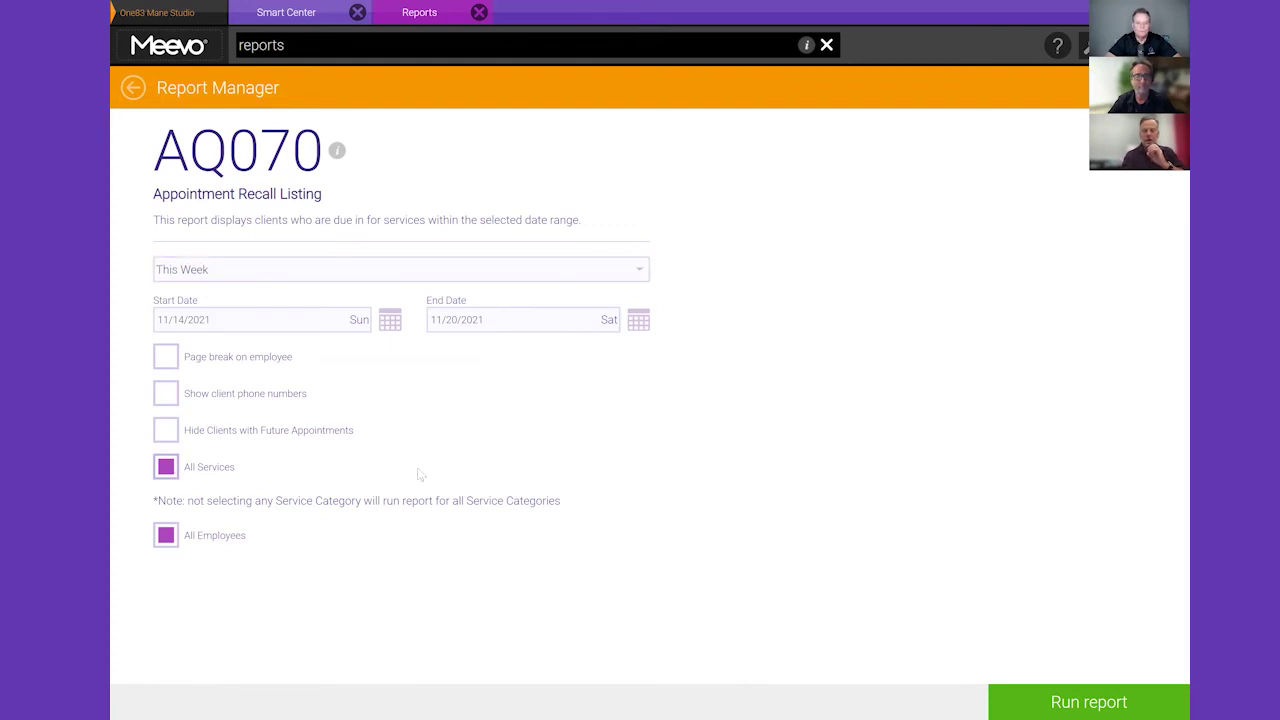
pyautogui.scroll(-3, 460, 472)
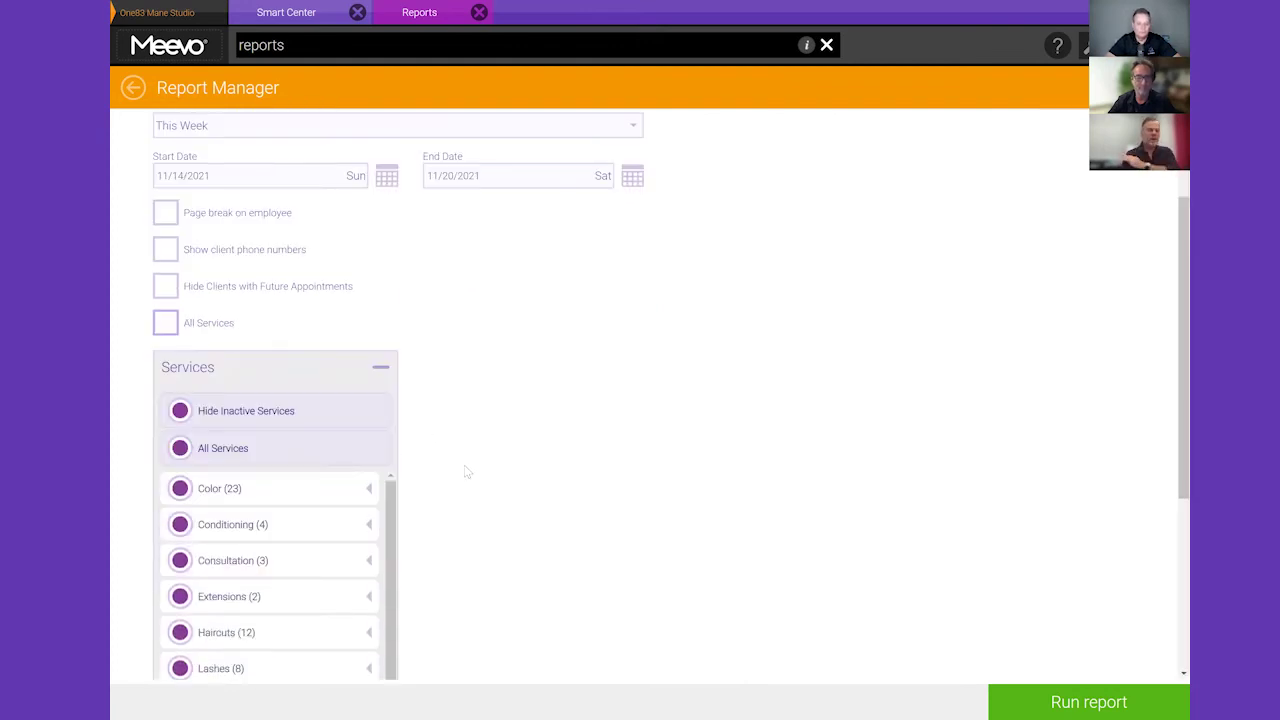
pyautogui.scroll(-3, 470, 476)
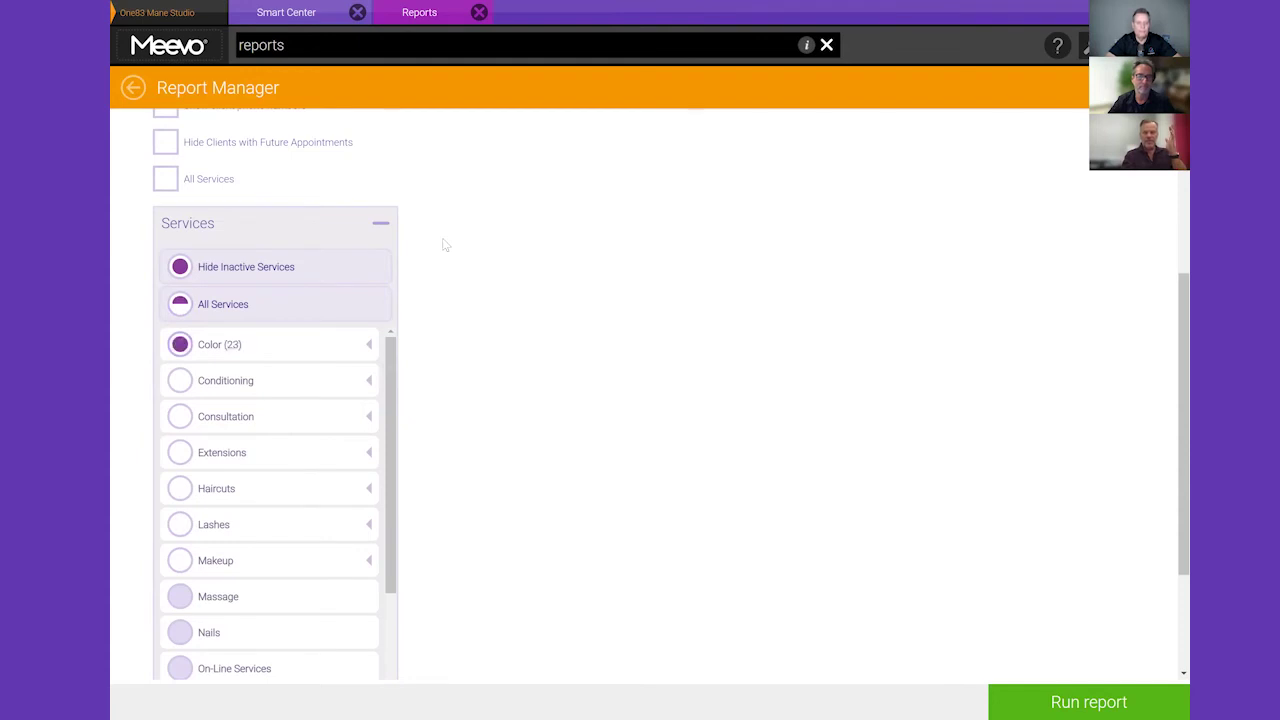
pyautogui.scroll(-3, 445, 245)
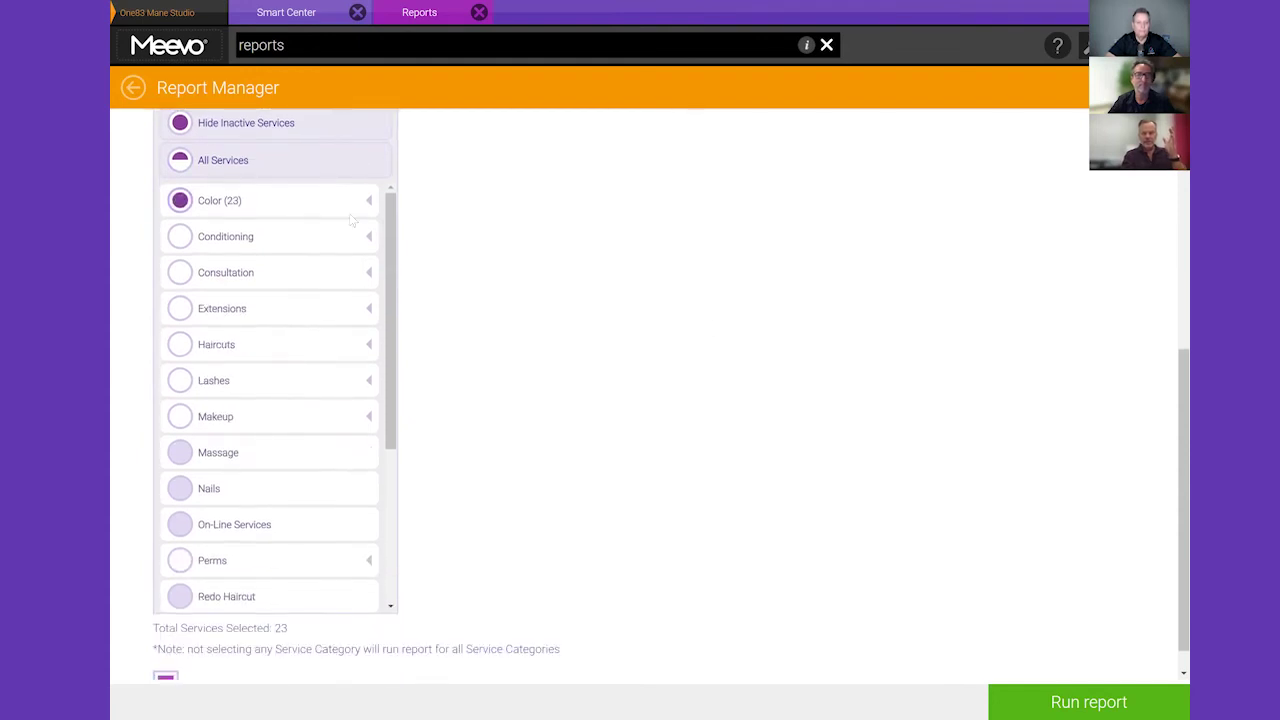
pyautogui.scroll(3, 800, 382)
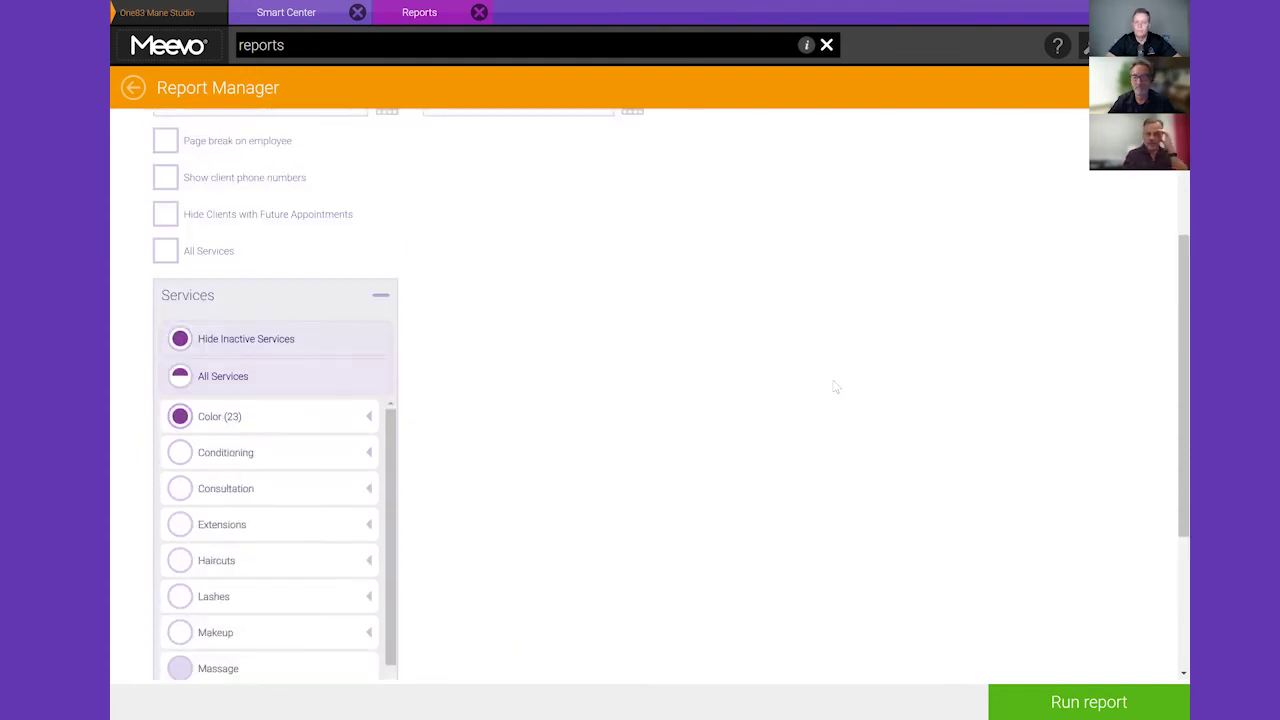
pyautogui.scroll(3, 842, 366)
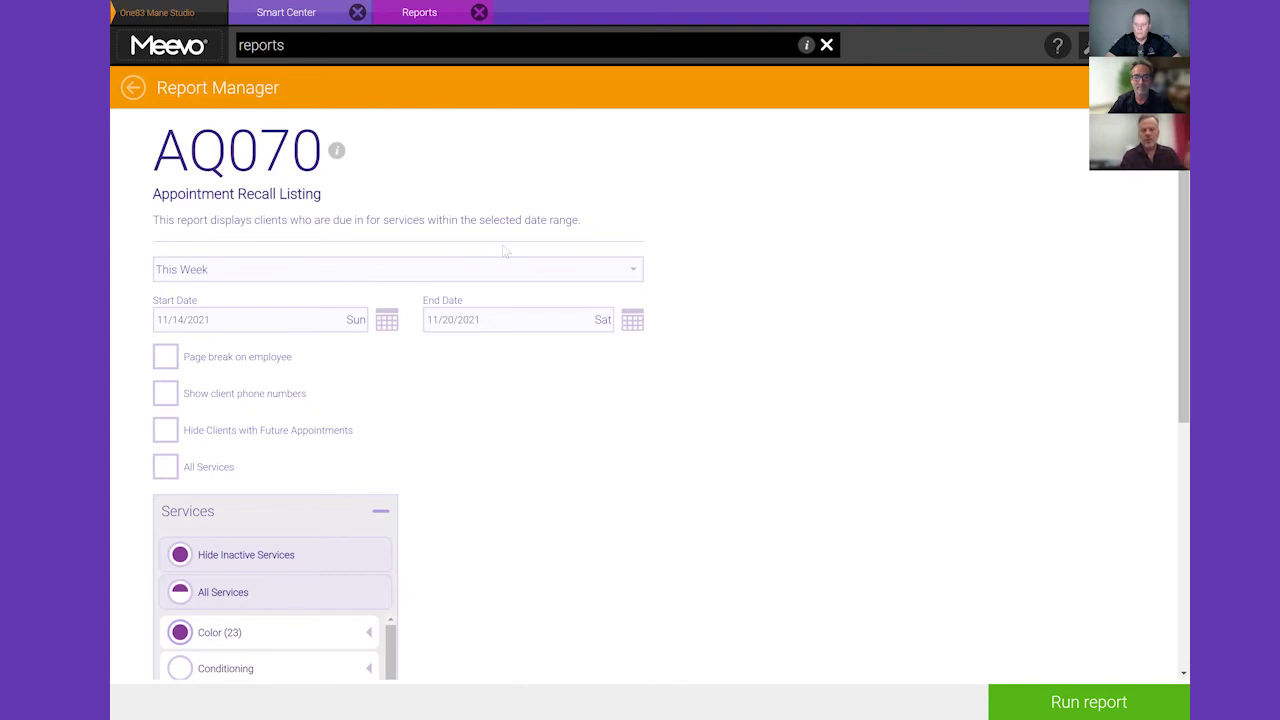
# Run the Appointment Recall Listing and review its totals, the clients due in and their future appointments
pyautogui.click(1074, 704)
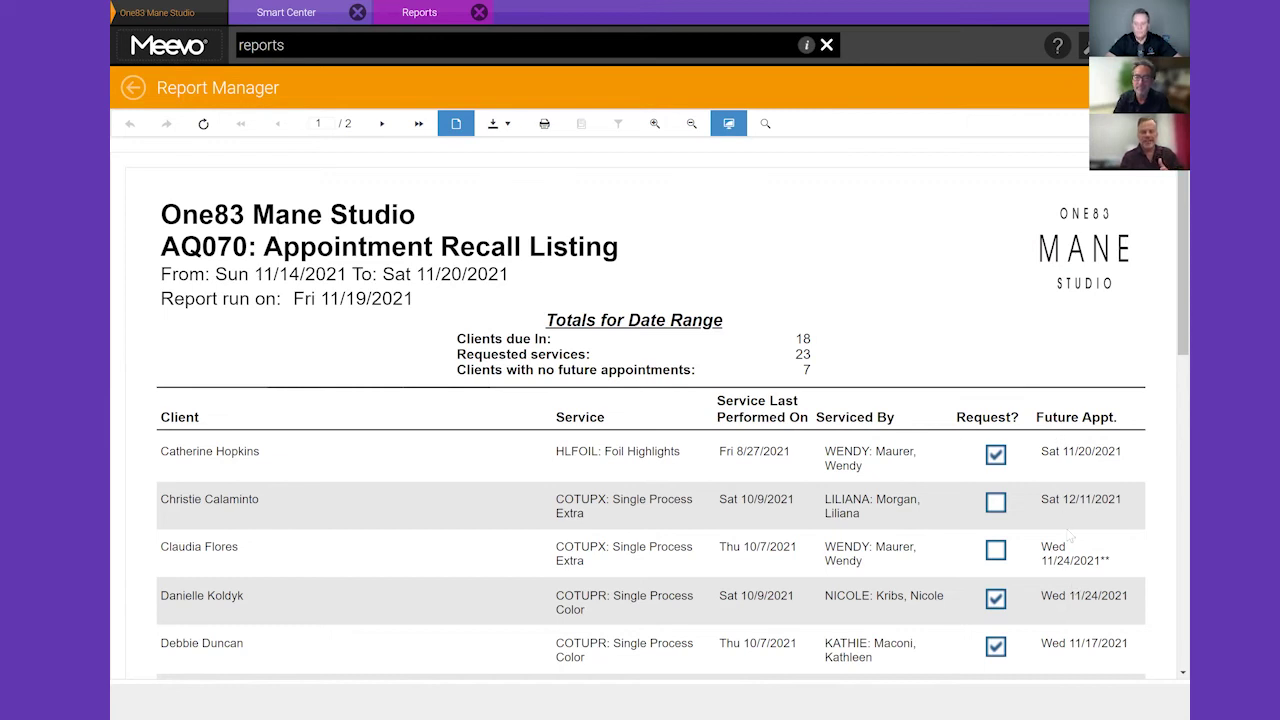
pyautogui.scroll(-2, 1068, 537)
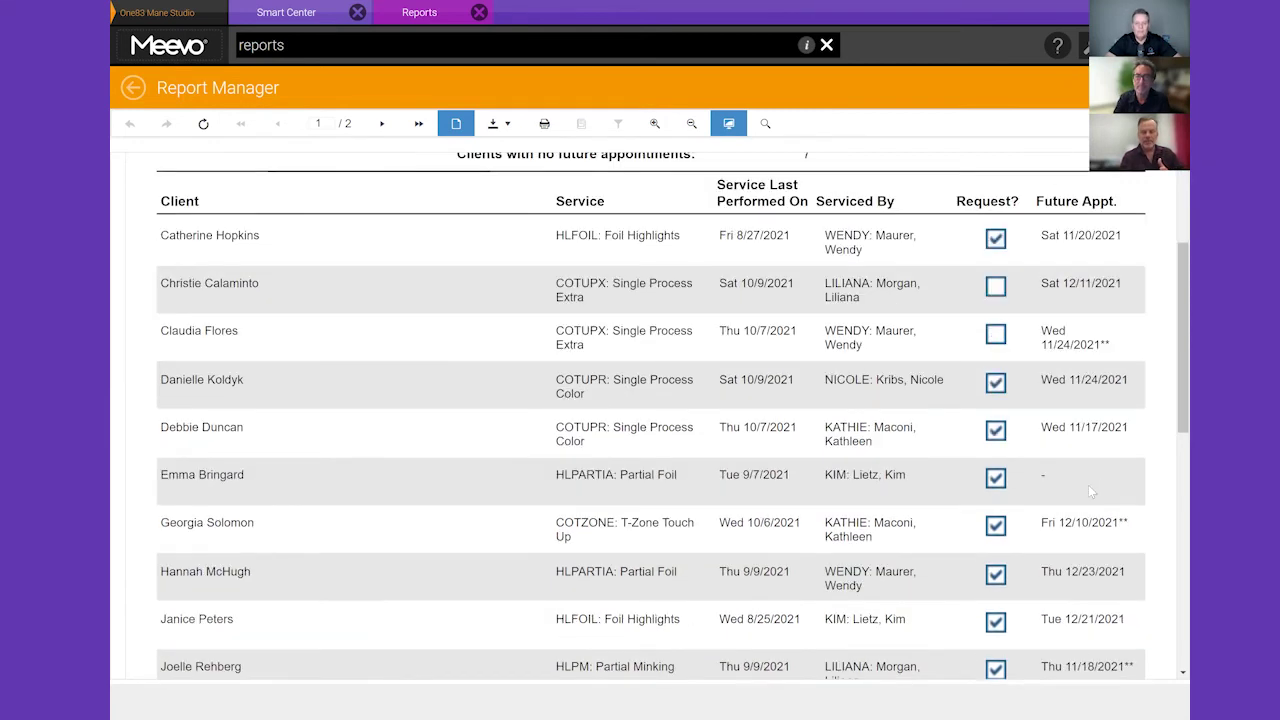
pyautogui.scroll(-6, 1086, 496)
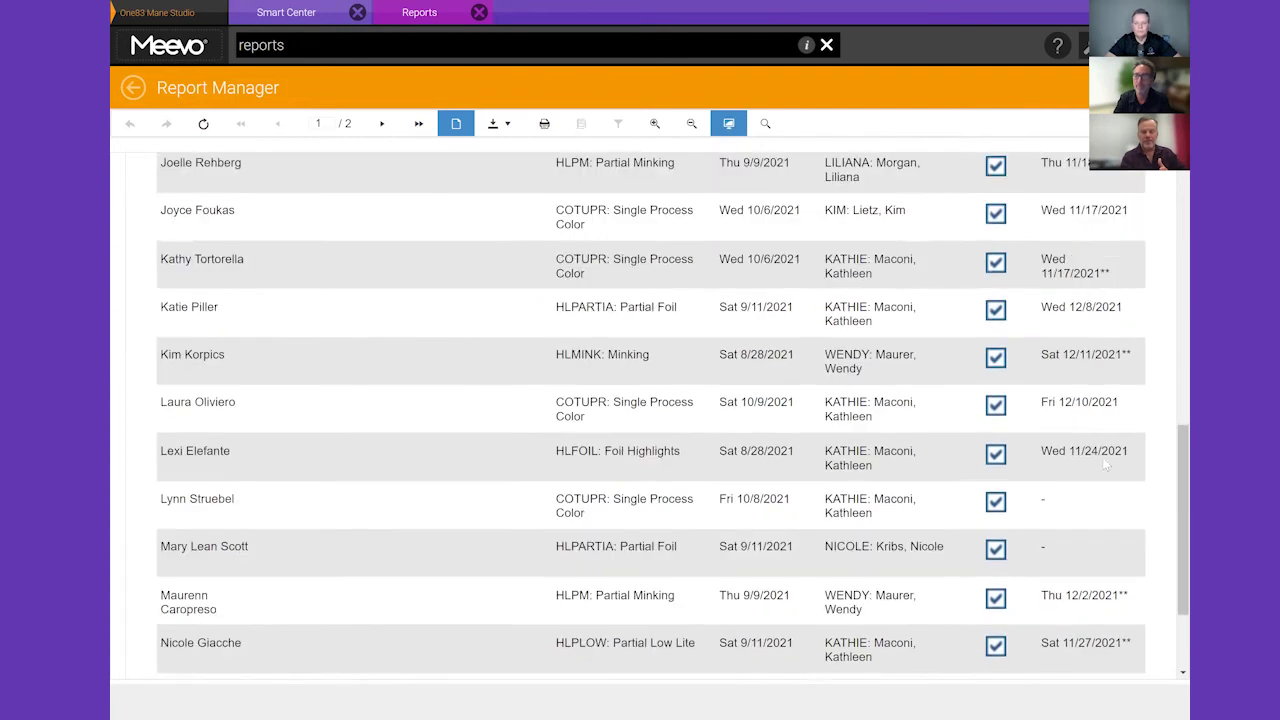
pyautogui.scroll(-1, 1165, 376)
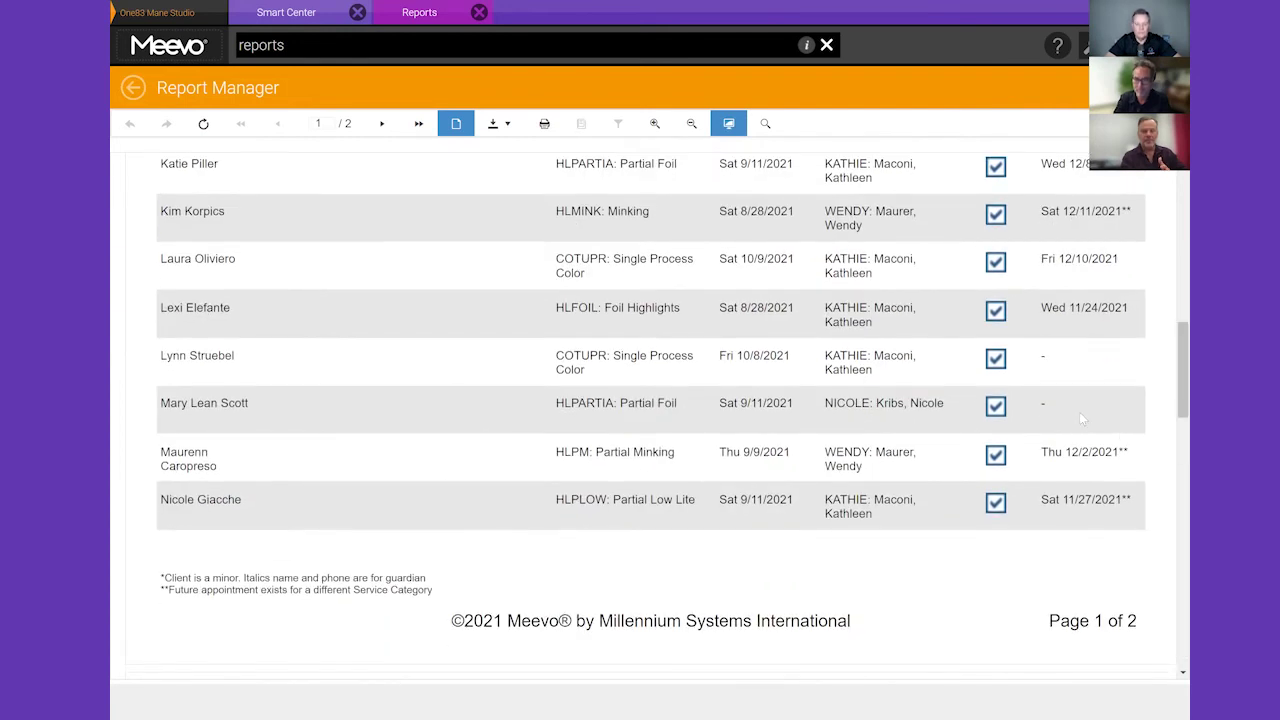
pyautogui.scroll(10, 1079, 412)
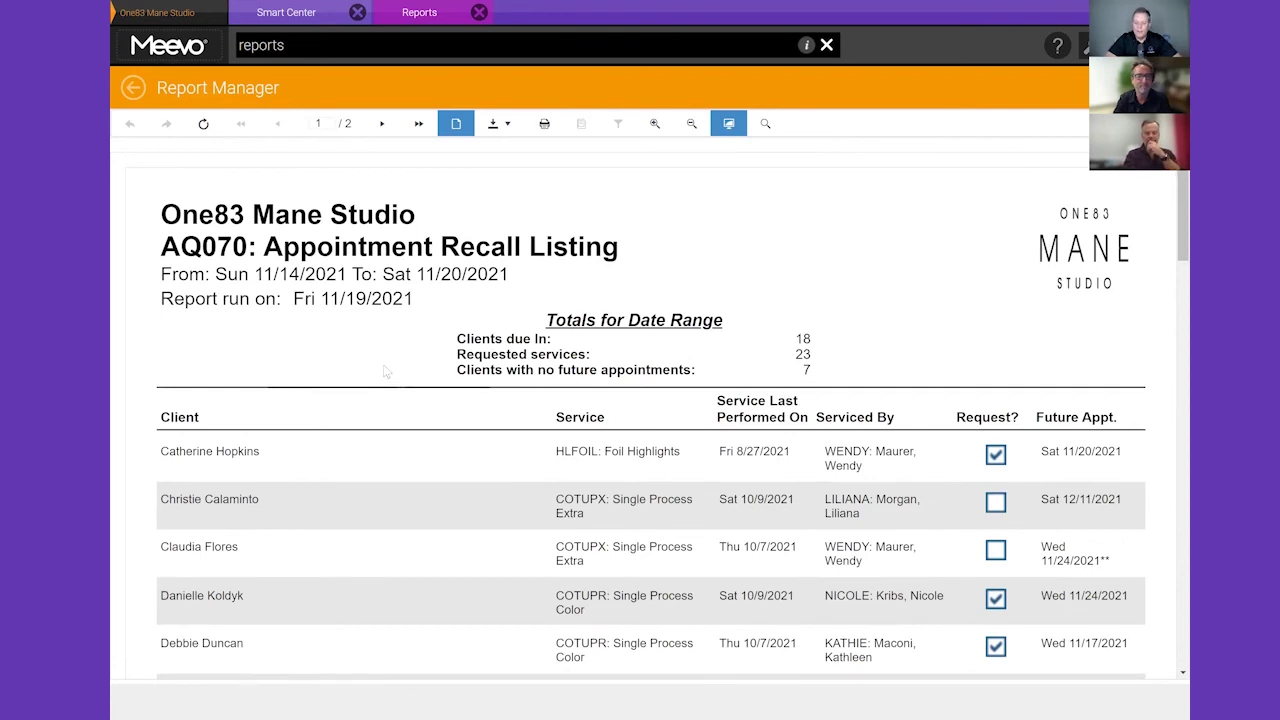
pyautogui.scroll(-3, 385, 372)
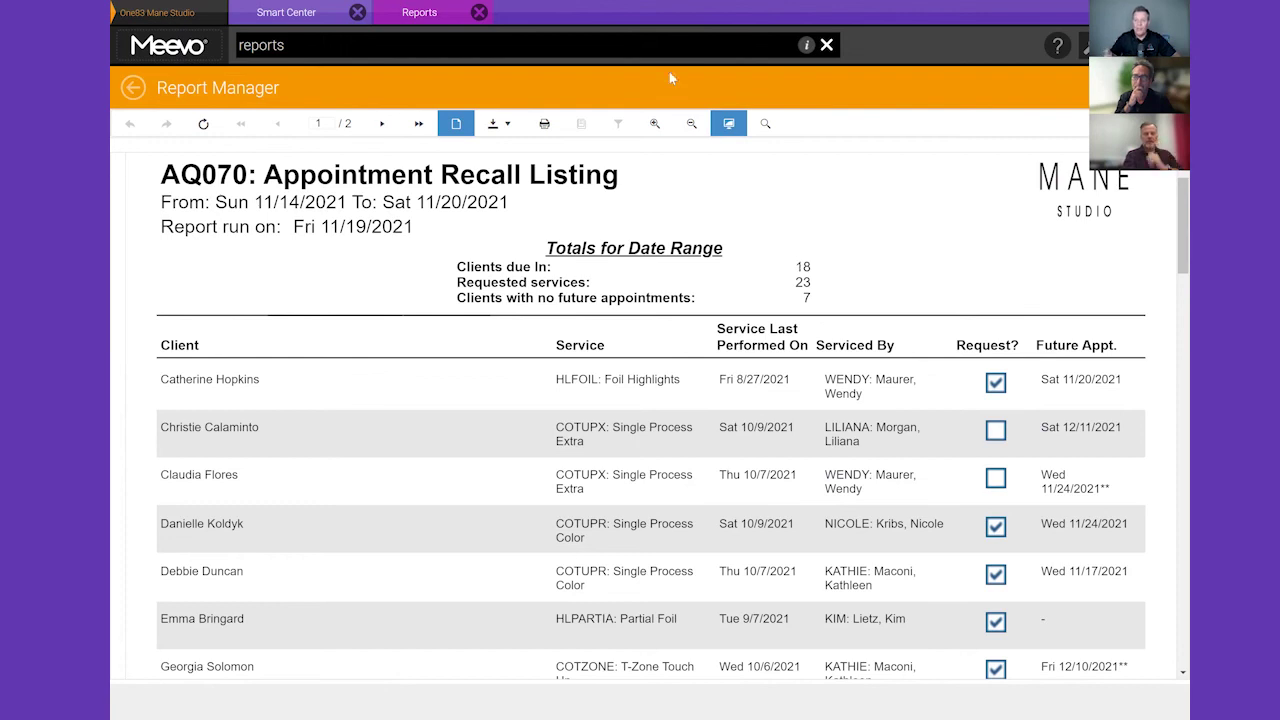
# Leave the recall listing and open the MA065 Estimated Vs. Actual Sales report from the Analytical report type
pyautogui.click(137, 91)
pyautogui.click(137, 91)
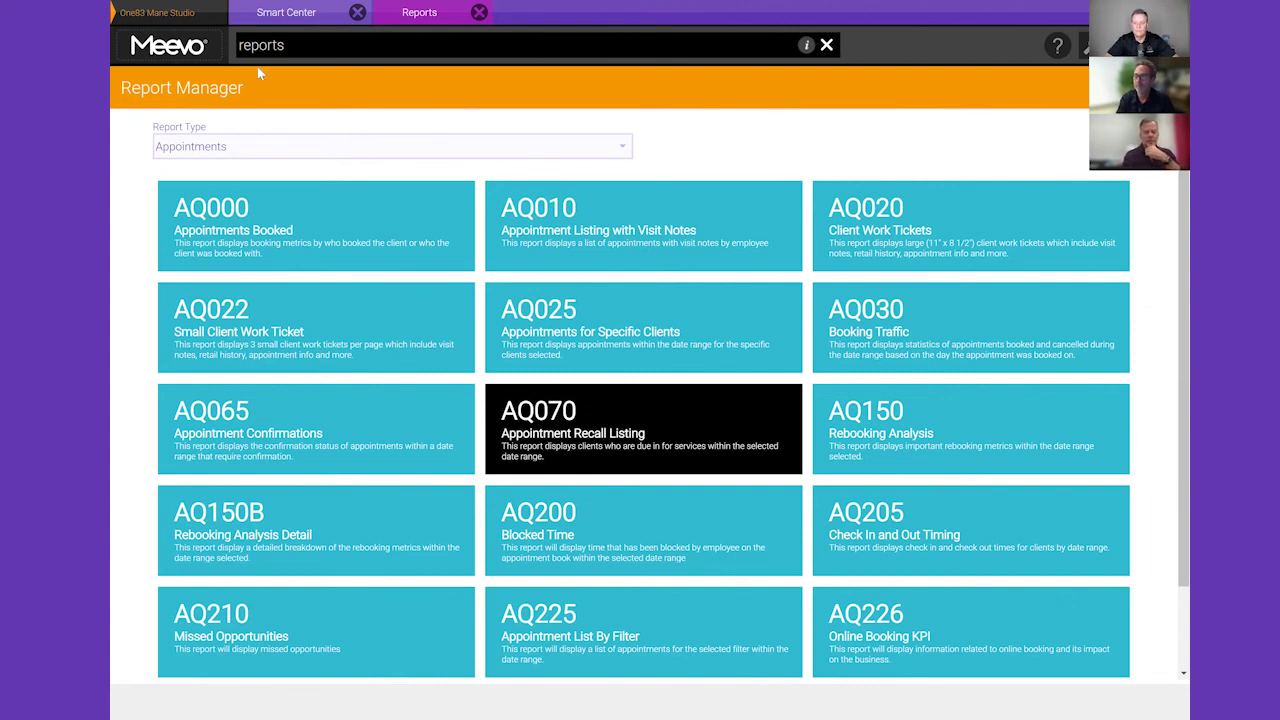
pyautogui.click(319, 152)
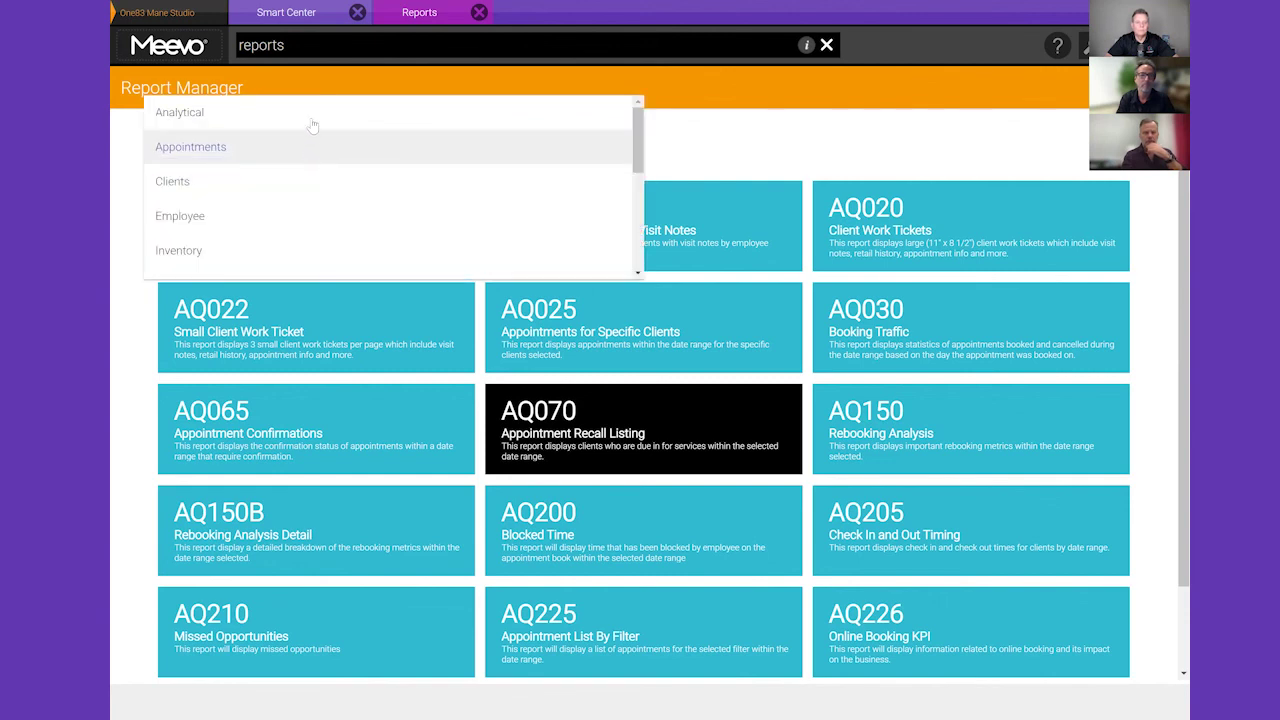
pyautogui.click(312, 124)
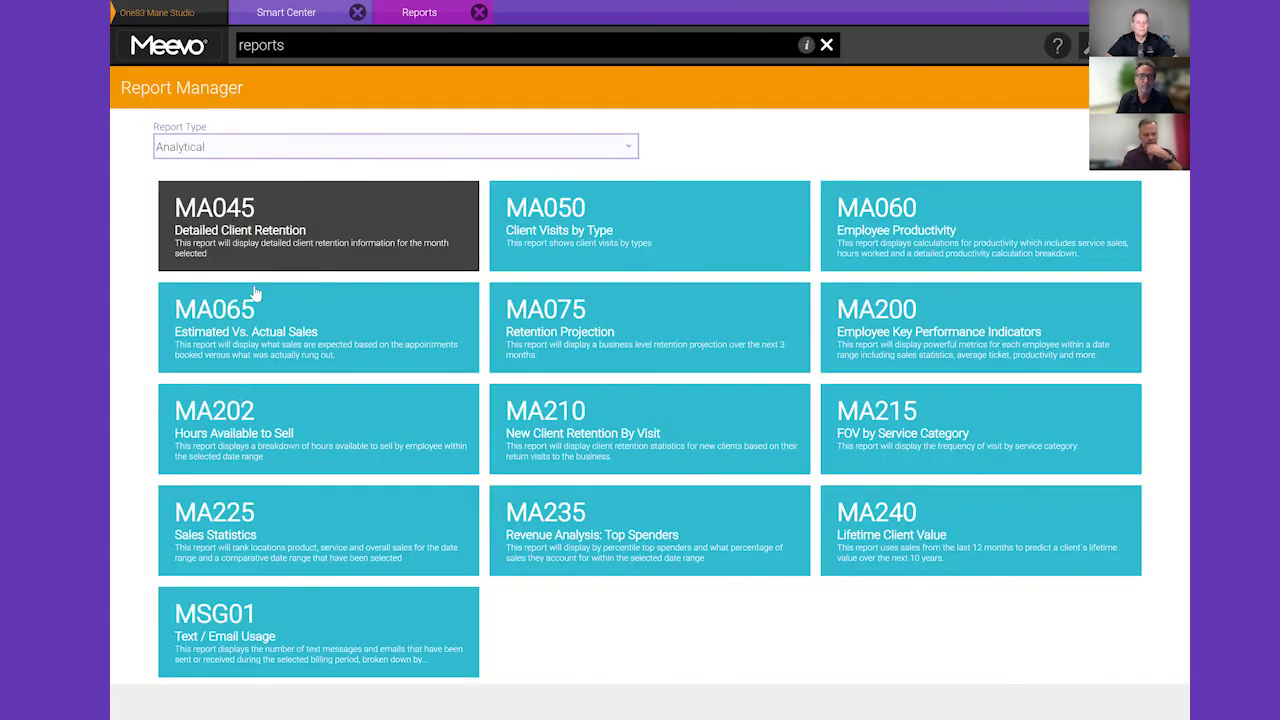
pyautogui.click(271, 330)
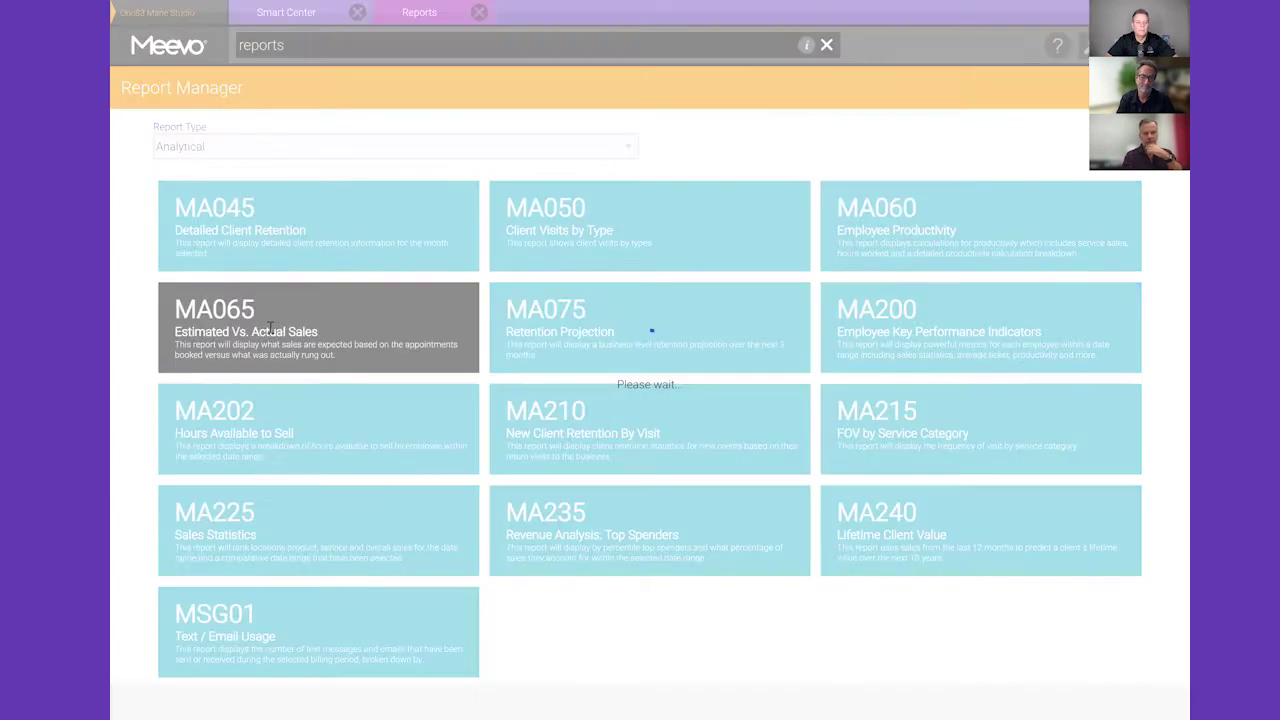
# Set the Estimated Vs. Actual Sales date range to Today and run the report
pyautogui.click(272, 286)
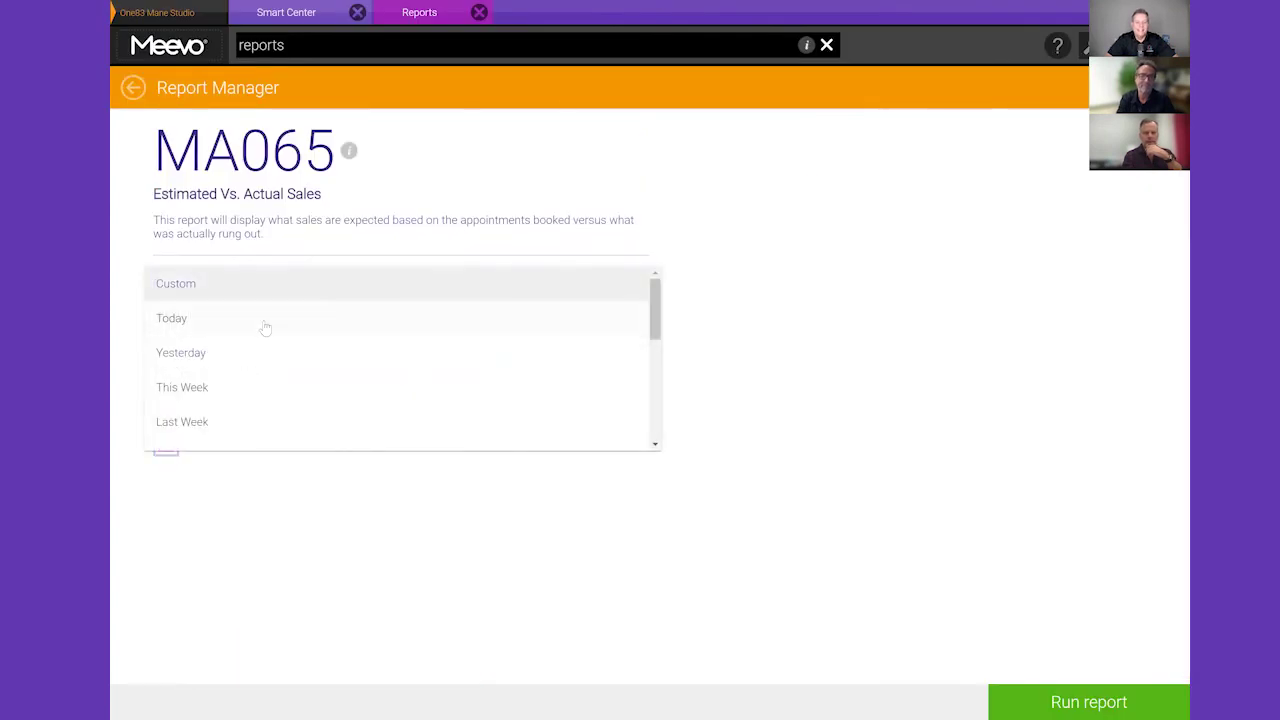
pyautogui.click(263, 320)
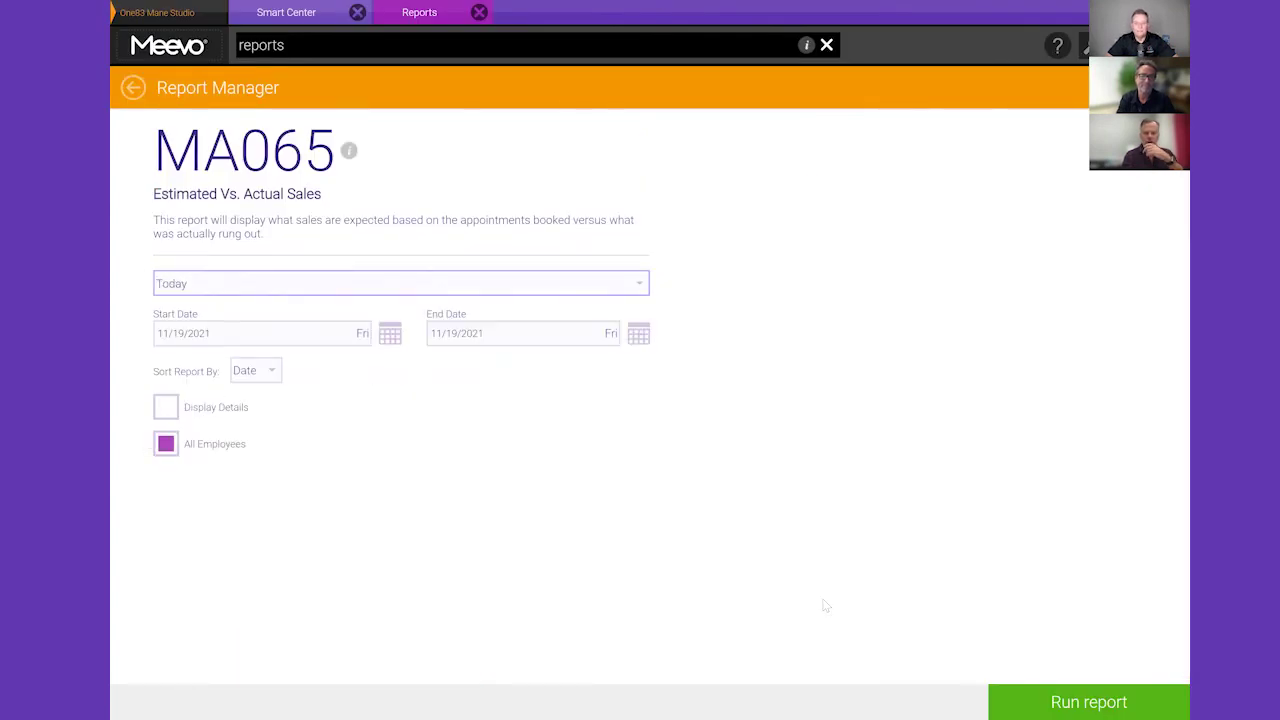
pyautogui.click(1093, 705)
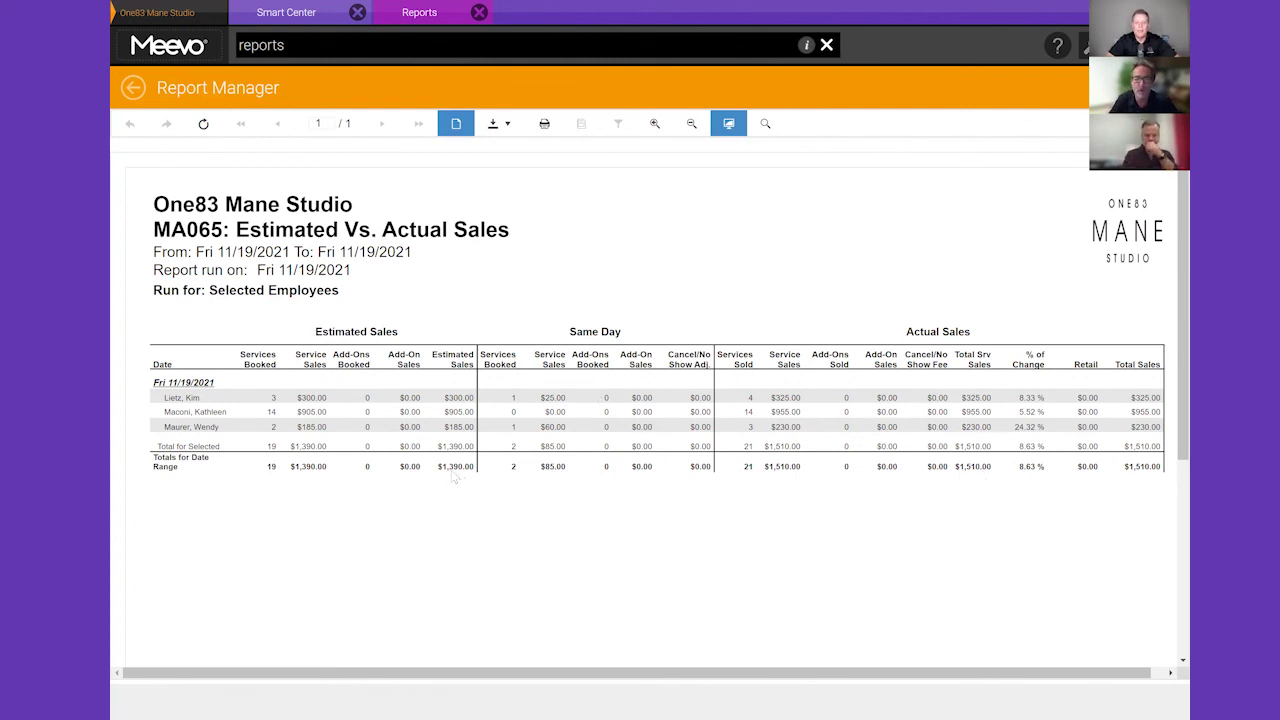
# Enlarge the report and examine its Estimated Sales, Same Day and Actual Sales columns for each employee and the date range totals
pyautogui.click(497, 123)
pyautogui.click(655, 123)
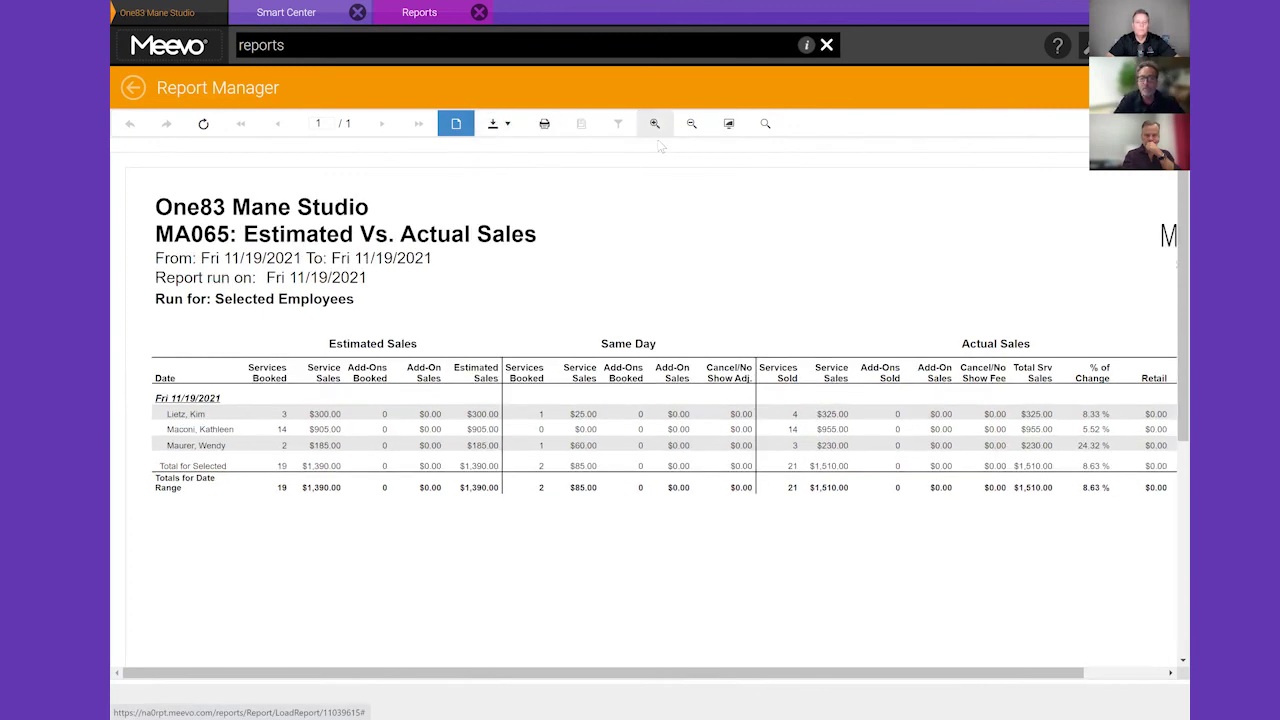
pyautogui.click(656, 128)
pyautogui.scroll(-1, 563, 544)
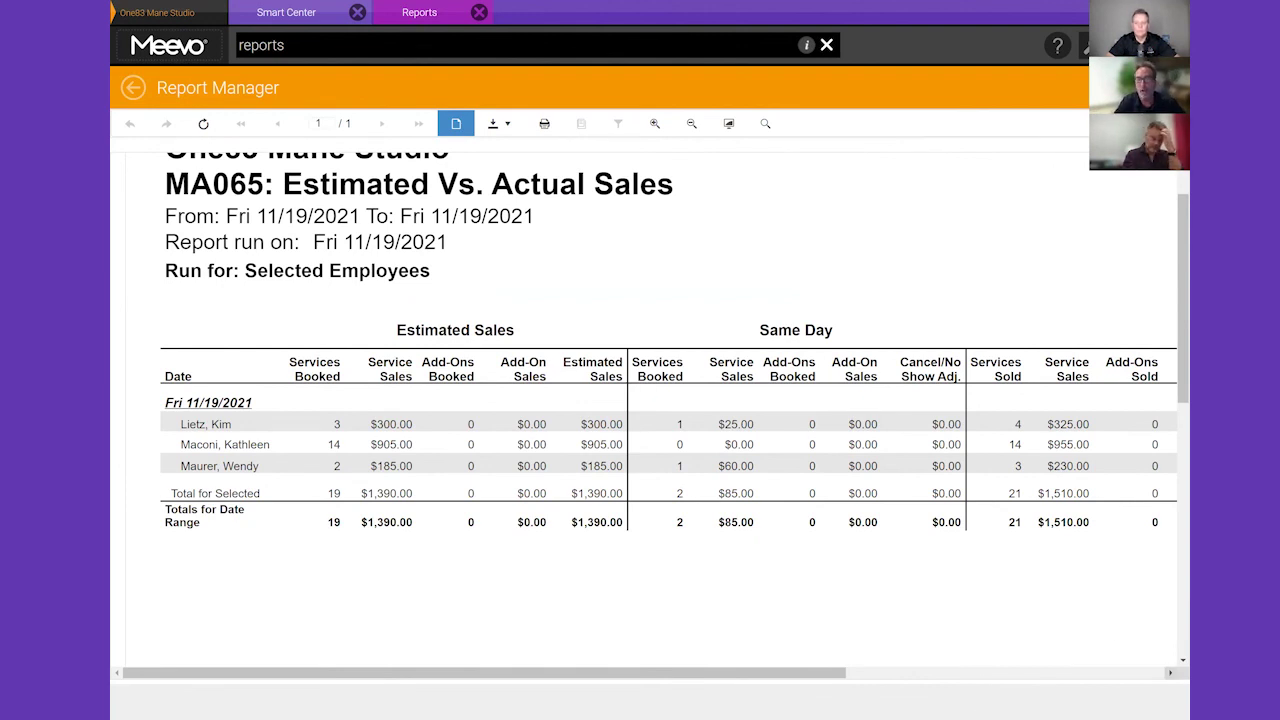
pyautogui.hscroll(3, 648, 415)
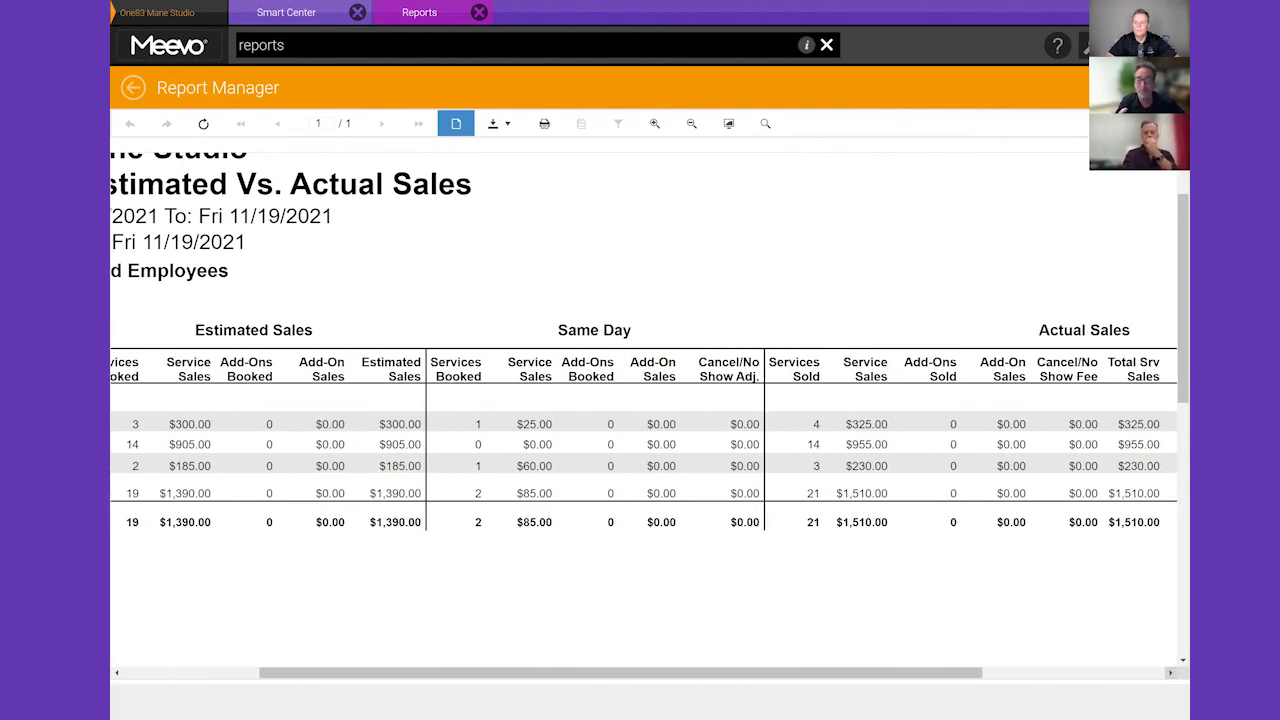
pyautogui.hscroll(1, 645, 415)
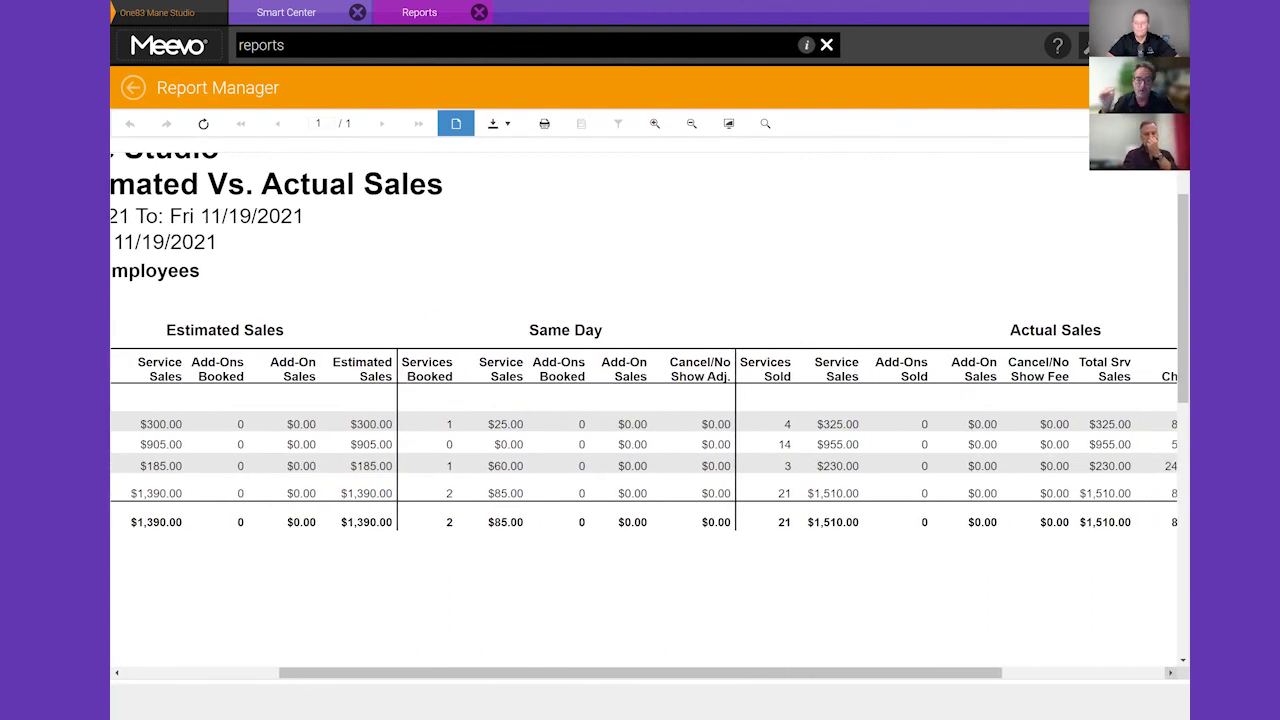
pyautogui.hscroll(3, 645, 415)
pyautogui.hscroll(4, 645, 415)
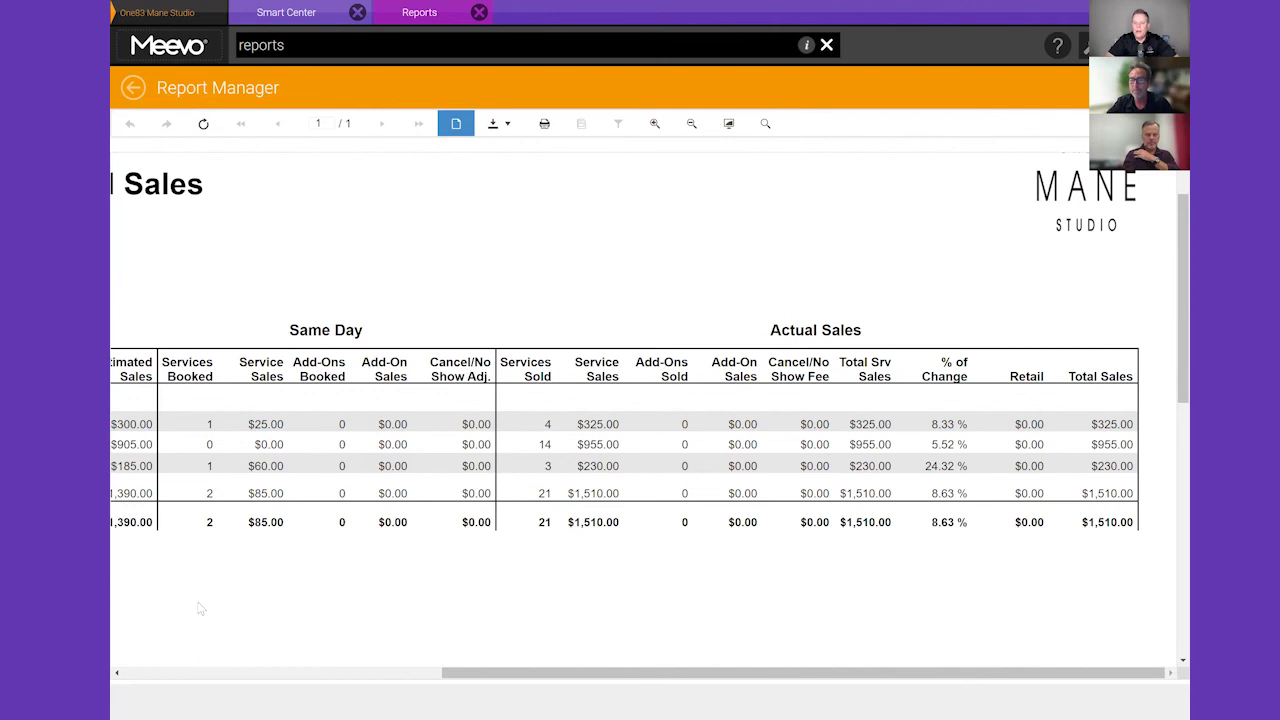
pyautogui.hscroll(-5, 247, 244)
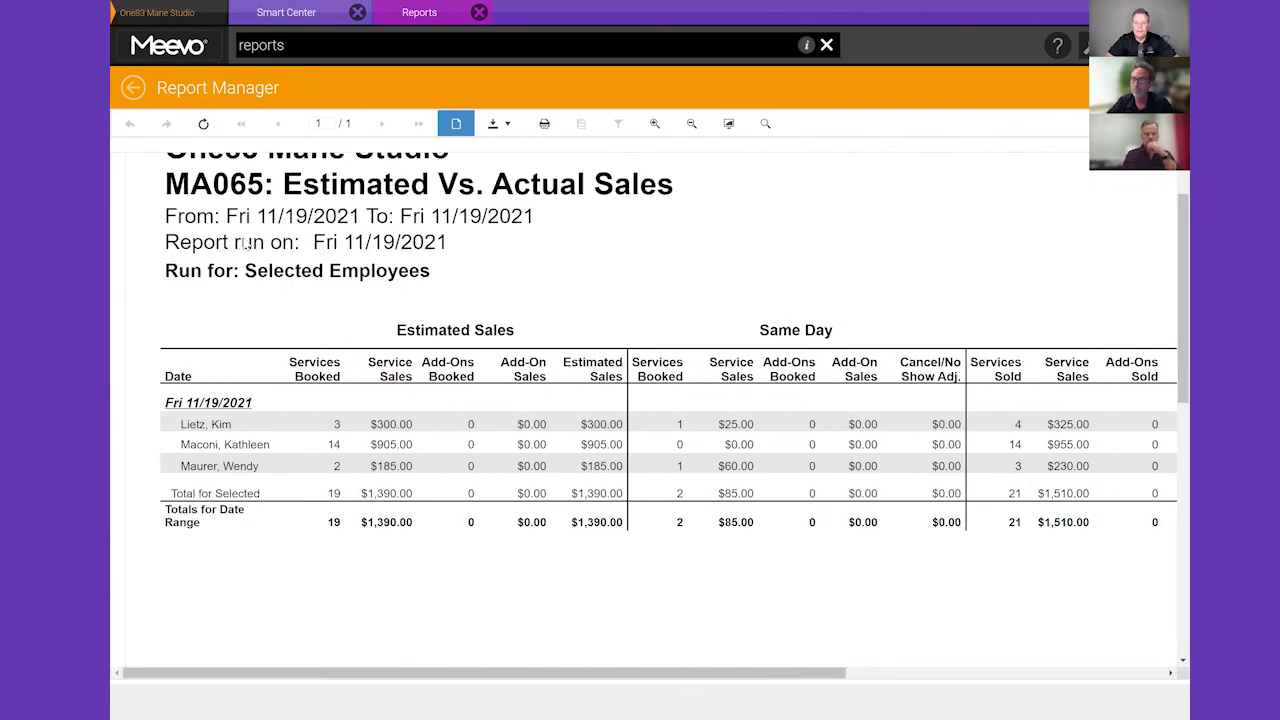
pyautogui.scroll(1, 247, 244)
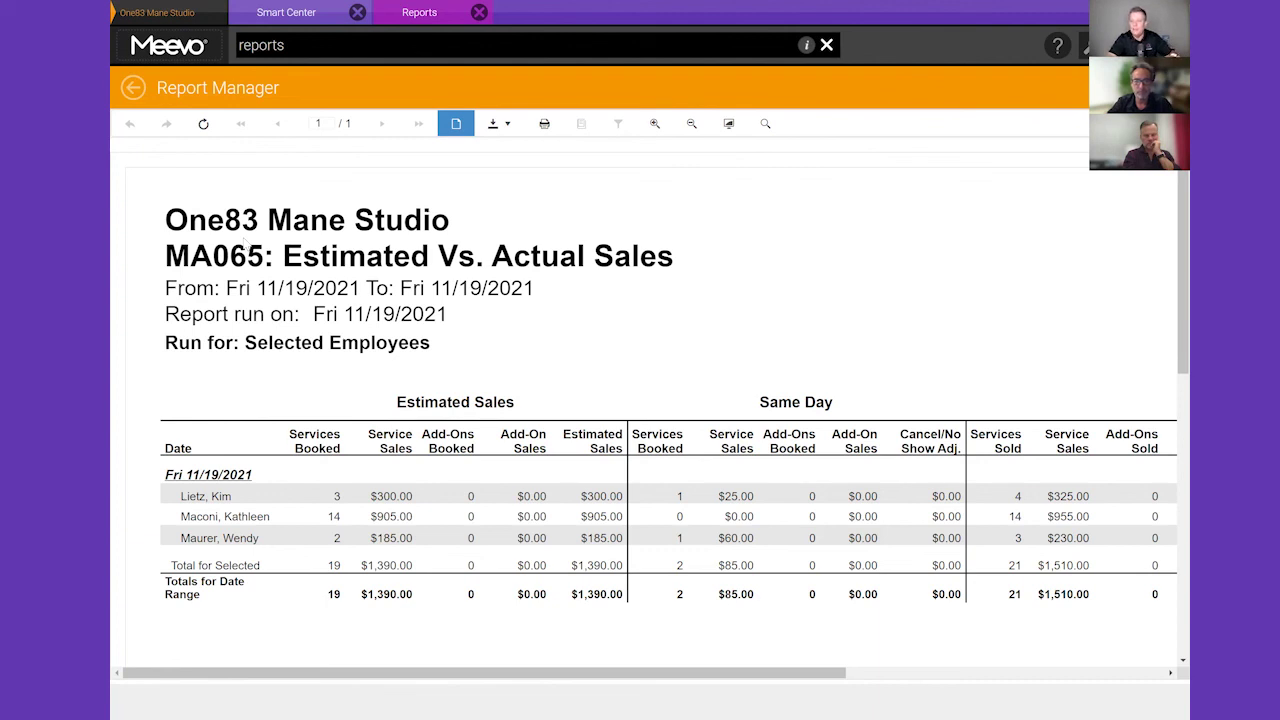
pyautogui.scroll(-1, 247, 250)
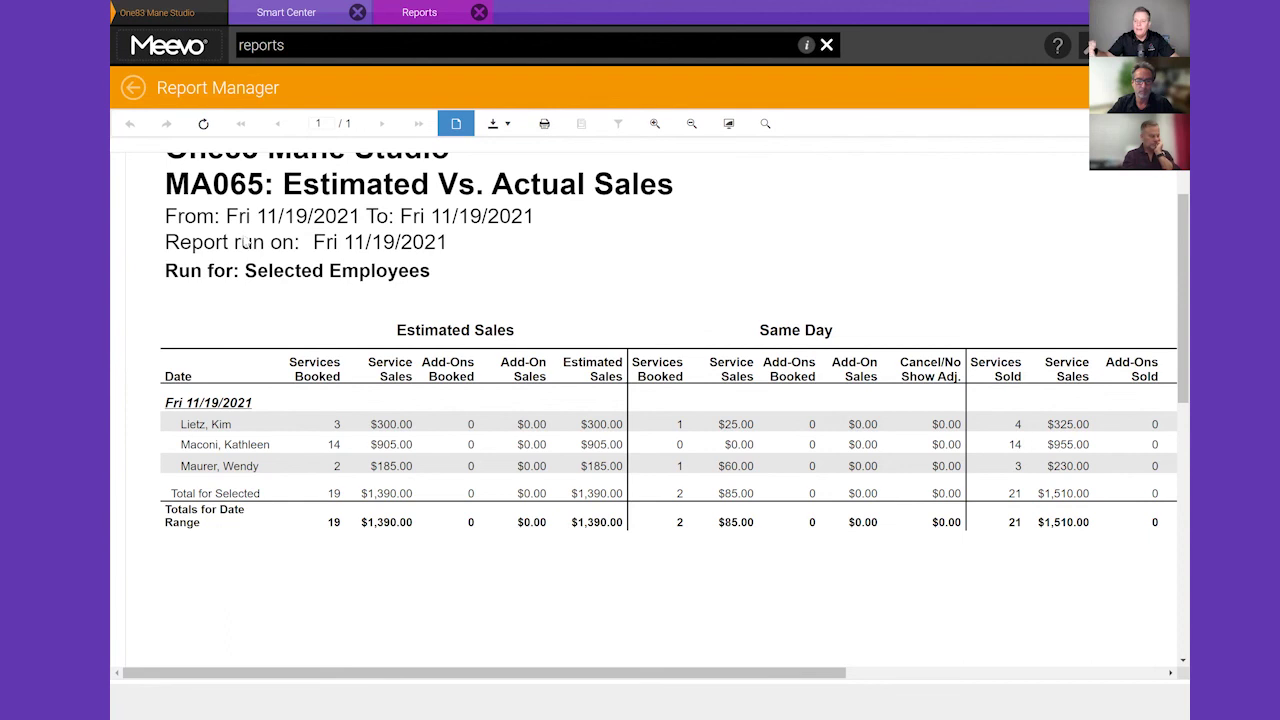
# Leave the Estimated Vs. Actual Sales report and open the main Meevo navigation
pyautogui.click(139, 92)
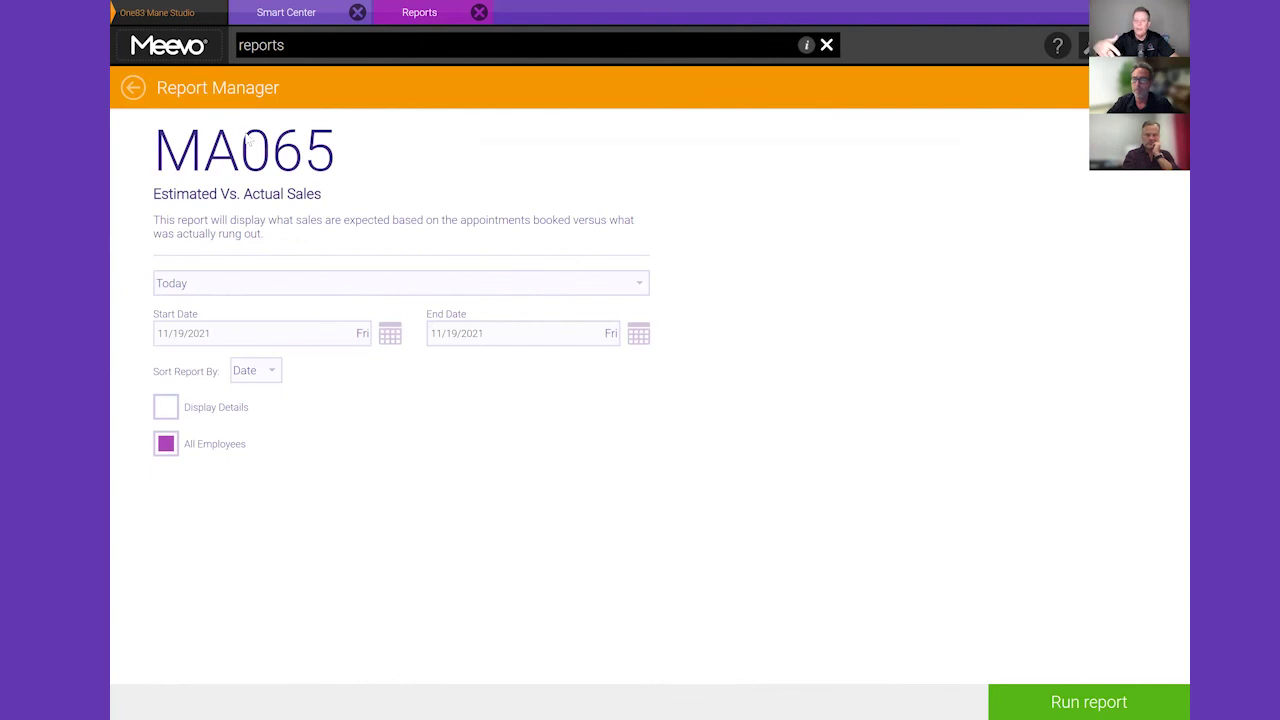
pyautogui.click(135, 89)
pyautogui.click(170, 54)
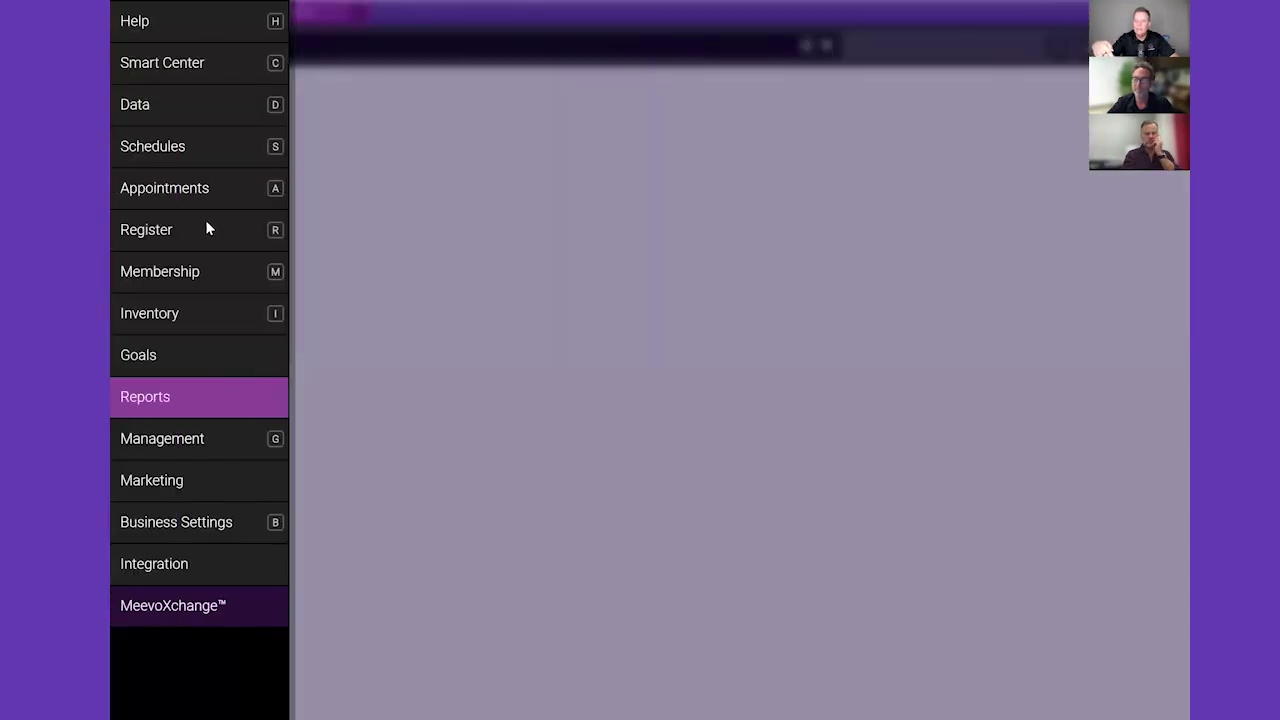